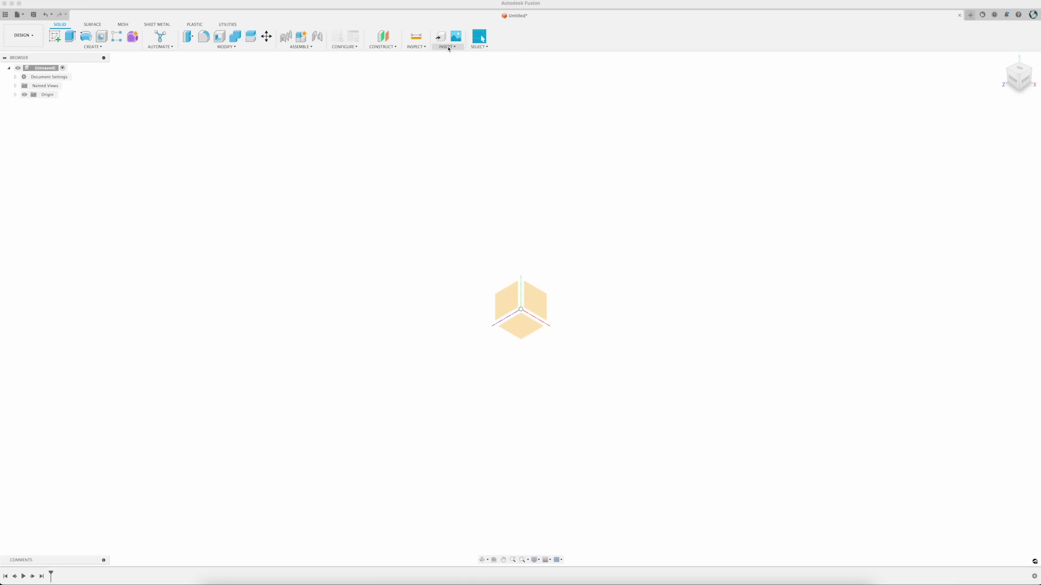
Step: Insert the image file Screenshot 2024-06-24 at 9.13.49 AM.png from the computer as a canvas on the horizontal XZ plane
click(448, 47)
click(450, 79)
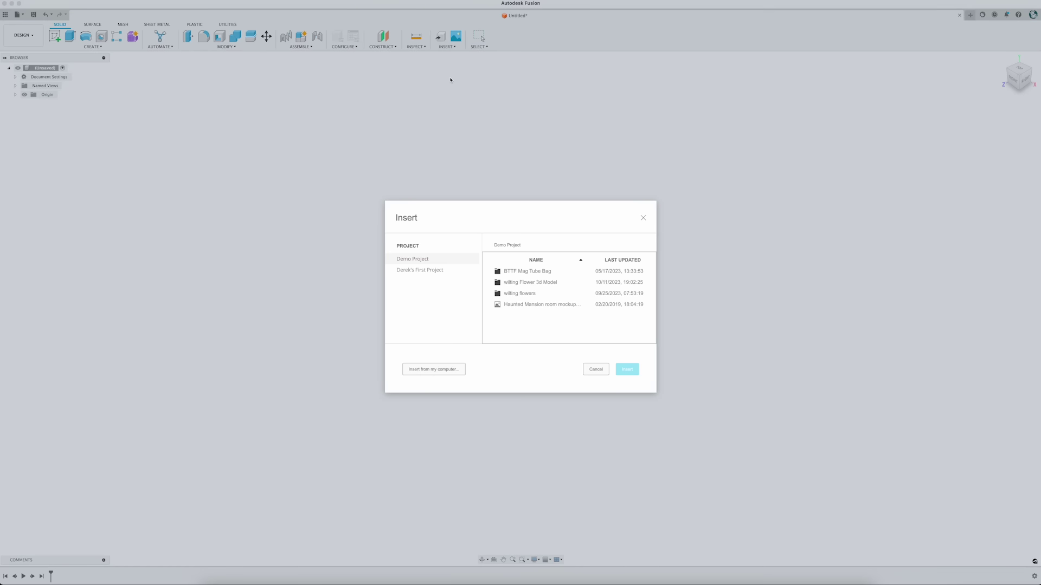
click(436, 369)
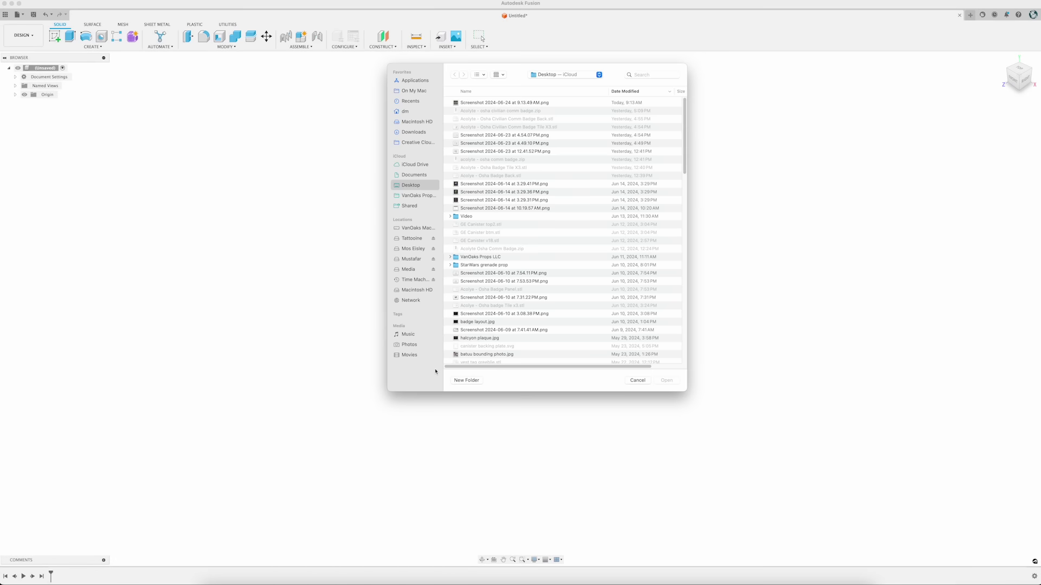
double_click(481, 103)
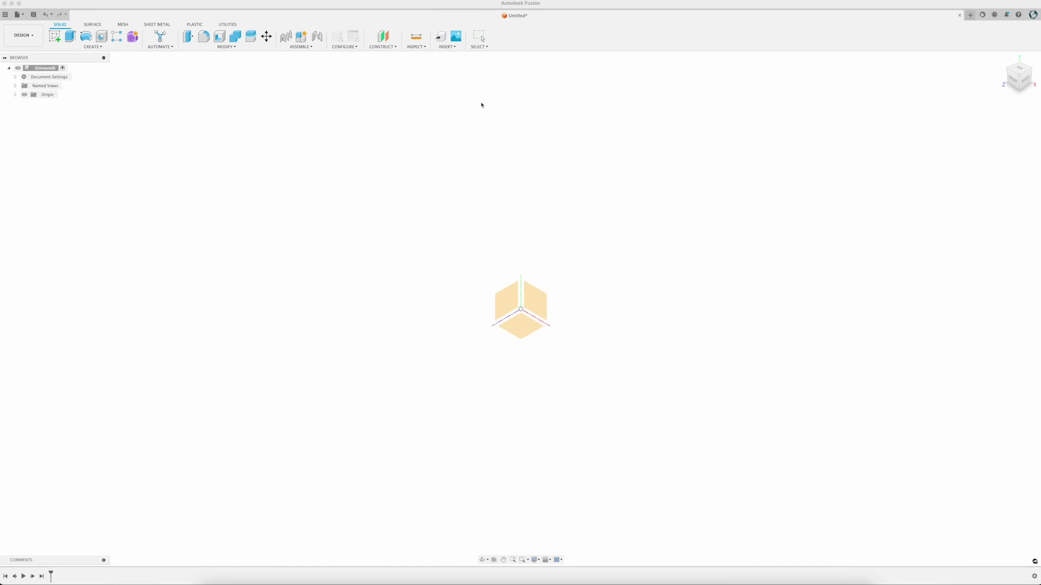
click(521, 329)
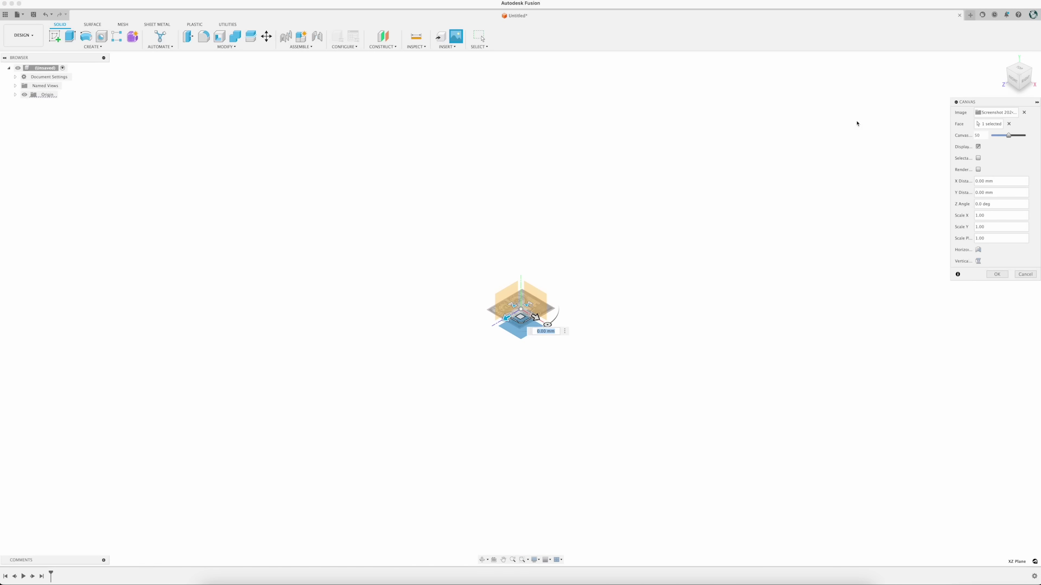
Step: Enlarge the canvas uniformly to a planar scale of about 5.97 in top view and finish its placement
click(1020, 71)
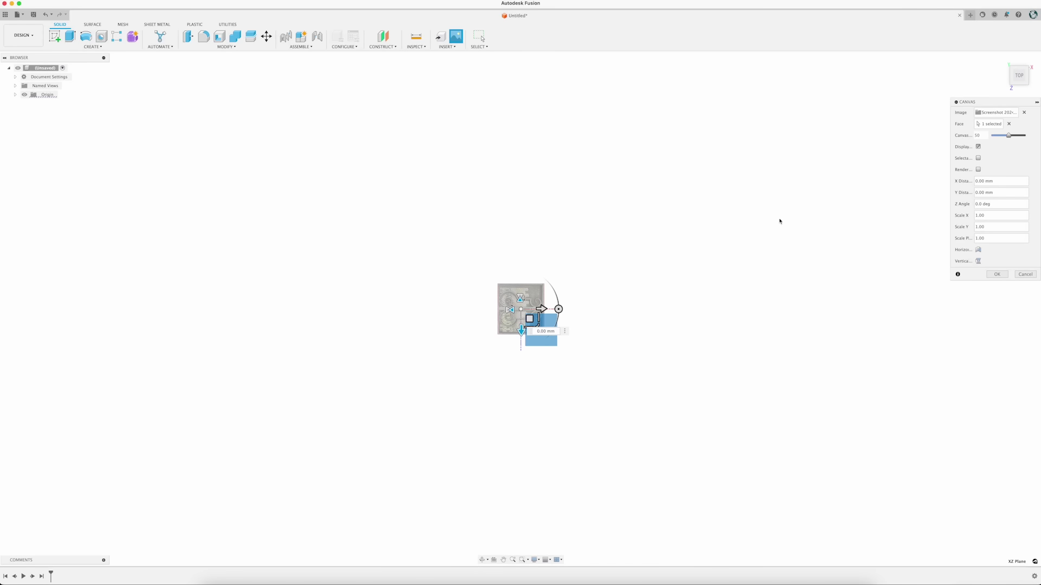
drag(558, 308, 640, 217)
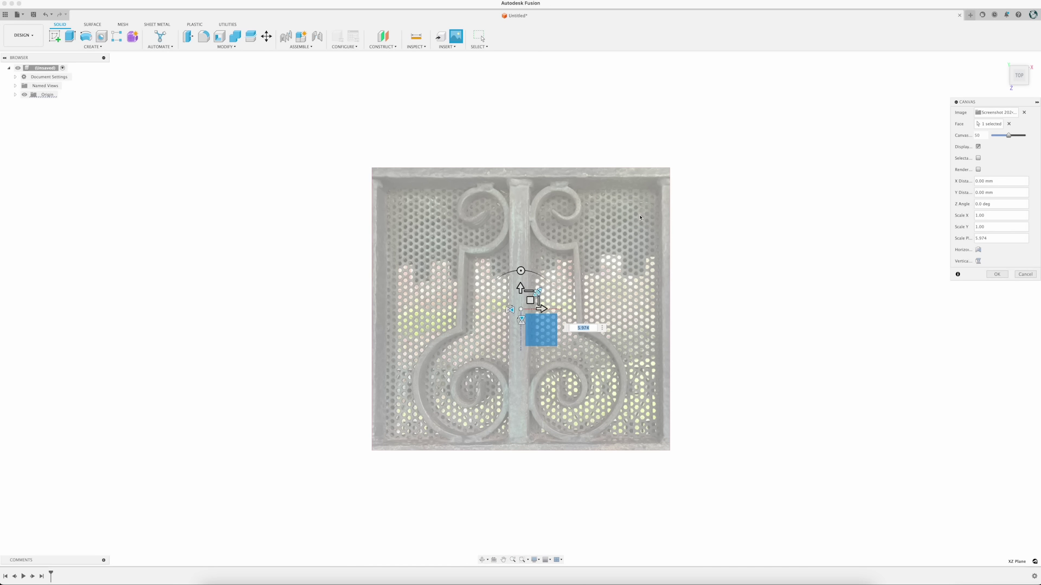
key(Return)
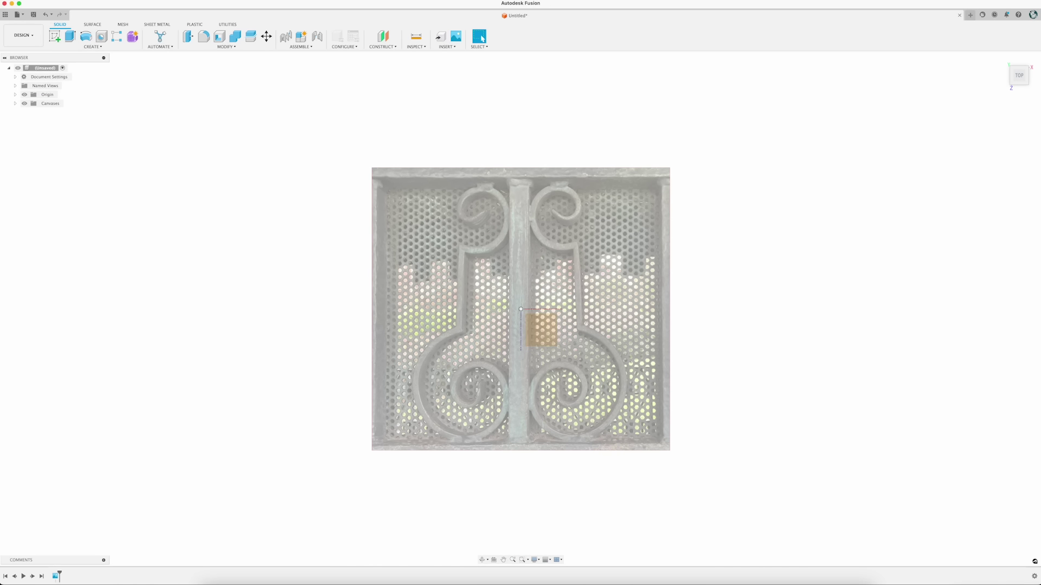
Step: Calibrate the canvas by setting the distance from the central post's edge to the lower scroll's outer edge to 5 inches
click(15, 104)
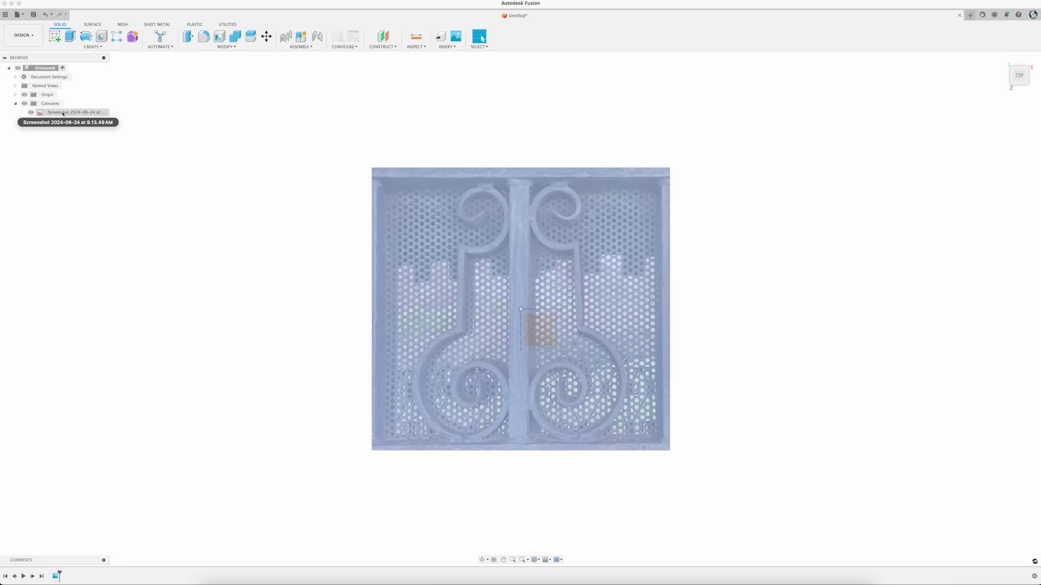
right_click(63, 114)
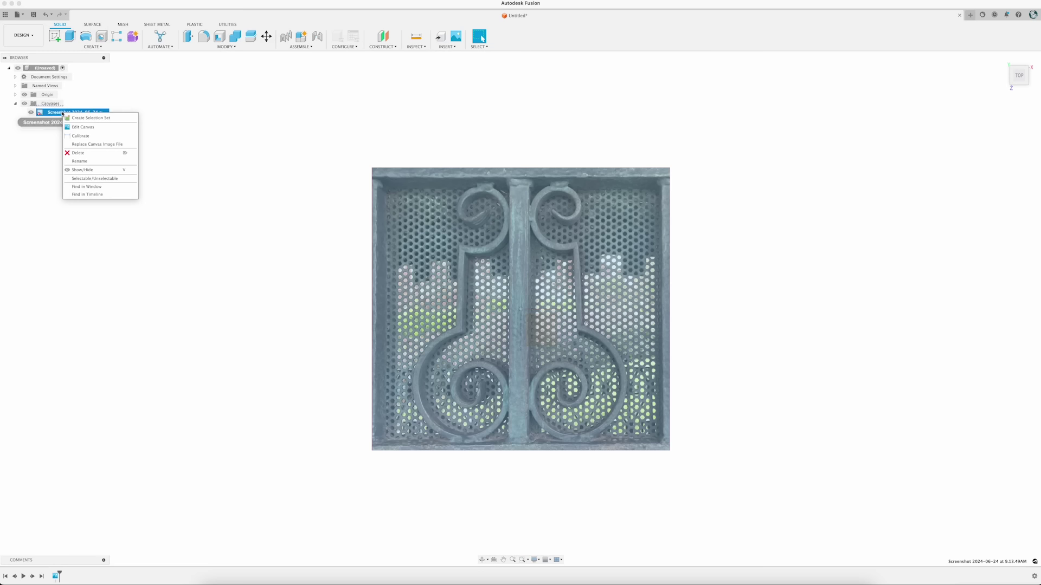
click(81, 136)
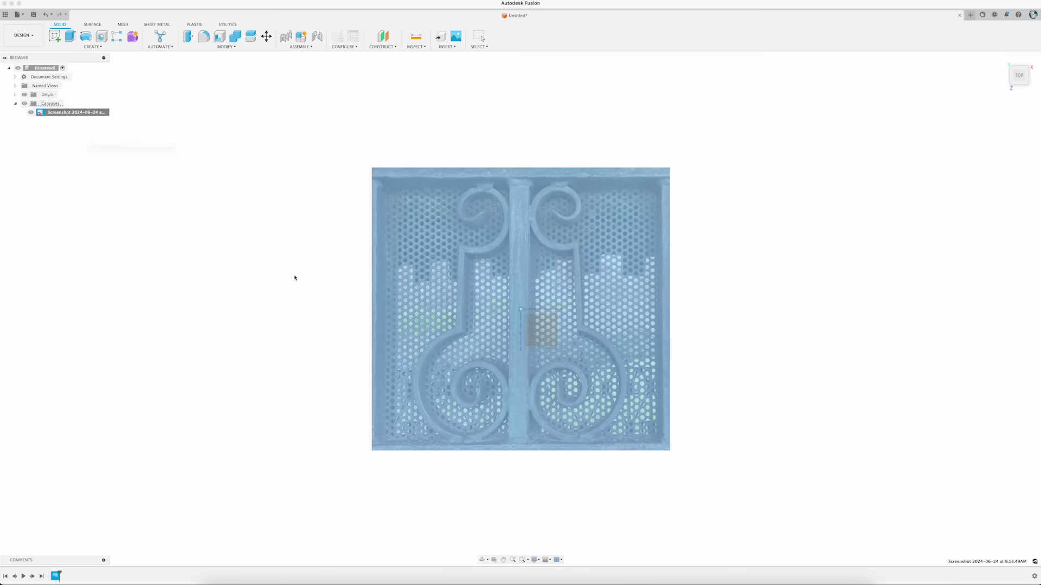
scroll(538, 402, up, 10)
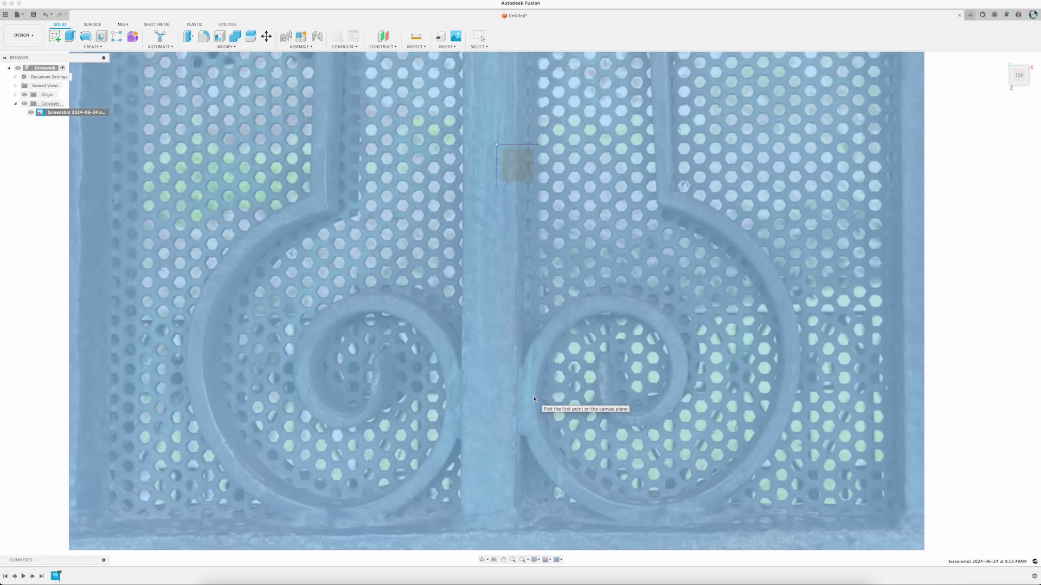
middle_drag(539, 403, 410, 288)
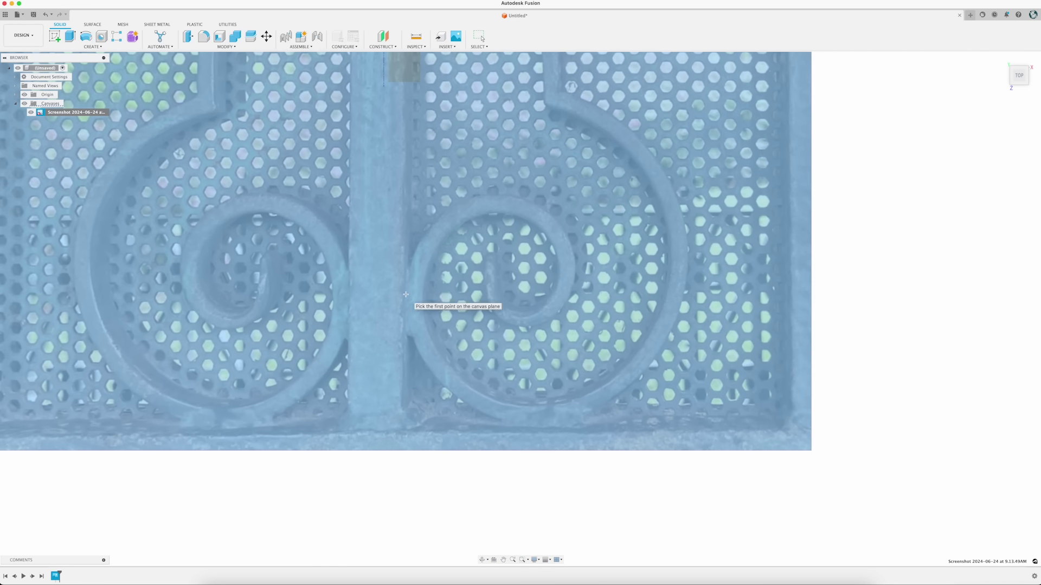
click(407, 293)
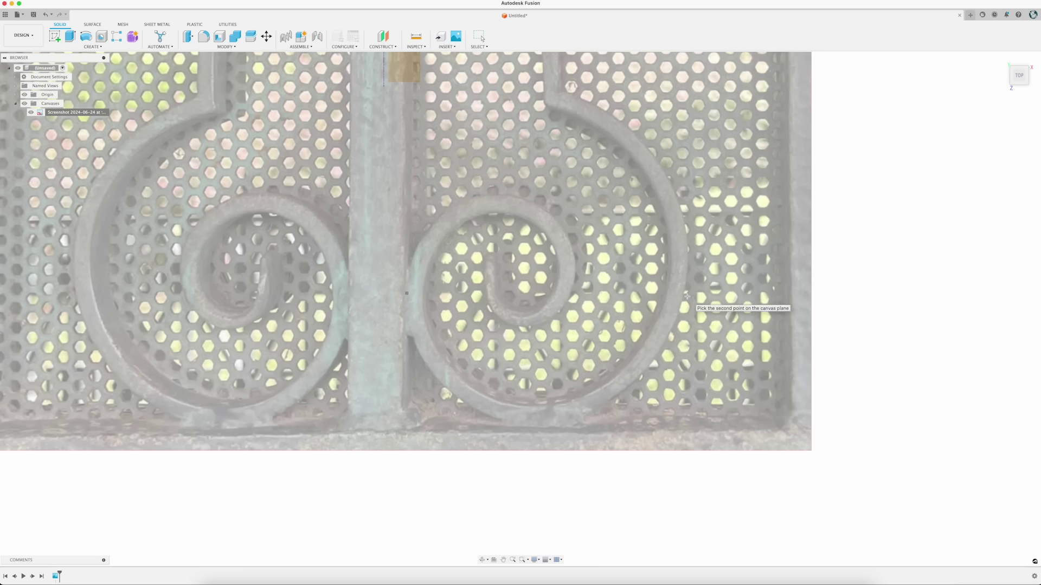
click(688, 298)
text(5)
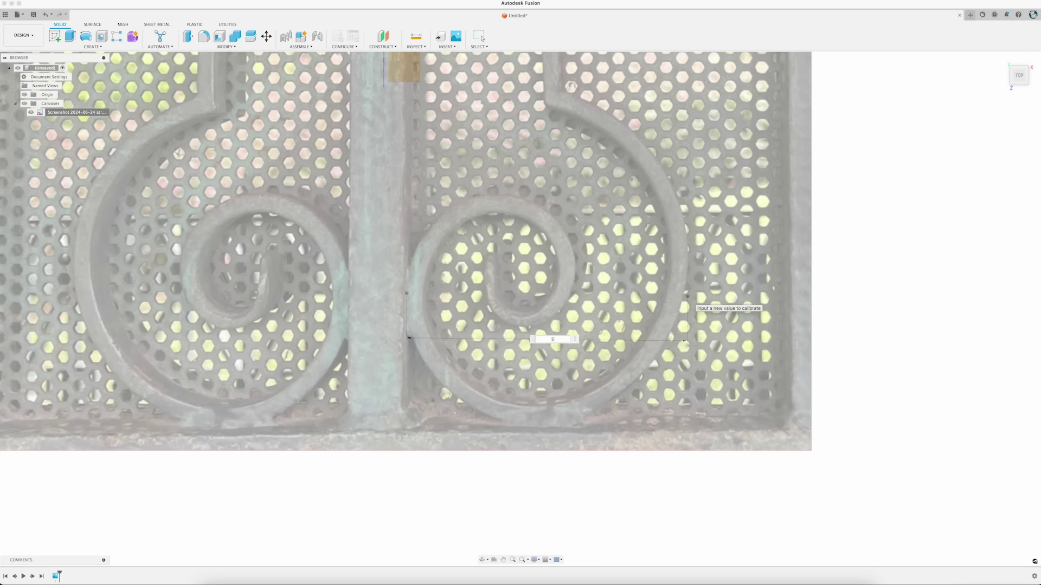
key(Return)
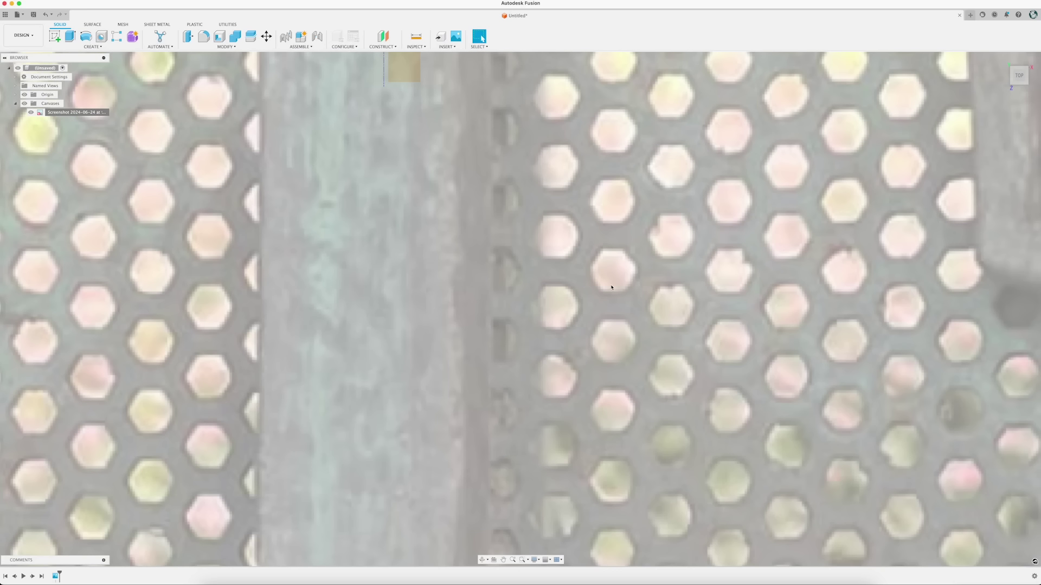
scroll(611, 287, down, 10)
middle_drag(657, 240, 585, 276)
scroll(585, 274, down, 1)
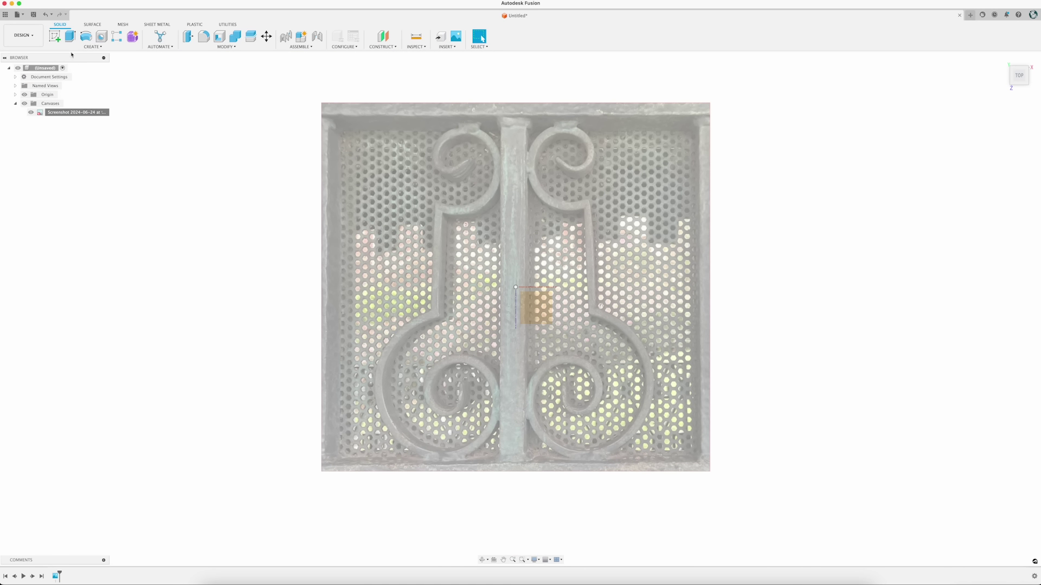
Step: Create a sketch on the horizontal XZ plane over the canvas image
click(55, 38)
click(548, 311)
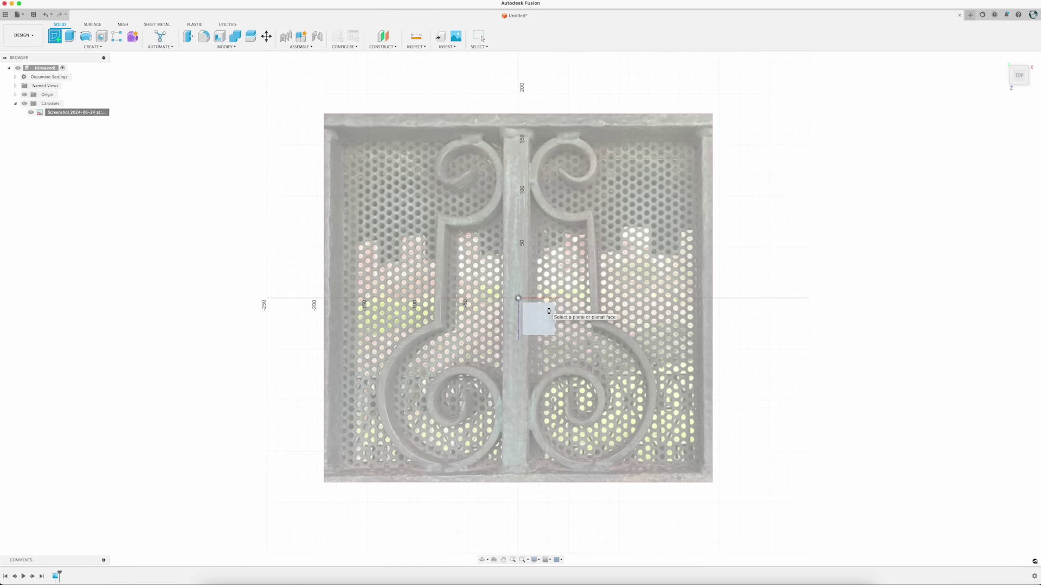
scroll(604, 424, up, 5)
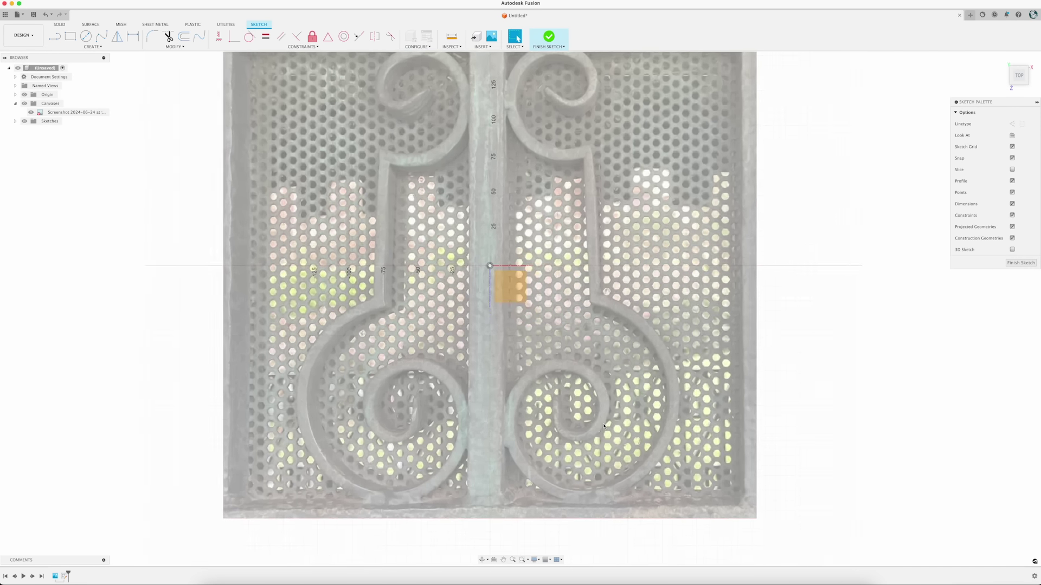
middle_drag(604, 423, 508, 285)
scroll(534, 317, up, 2)
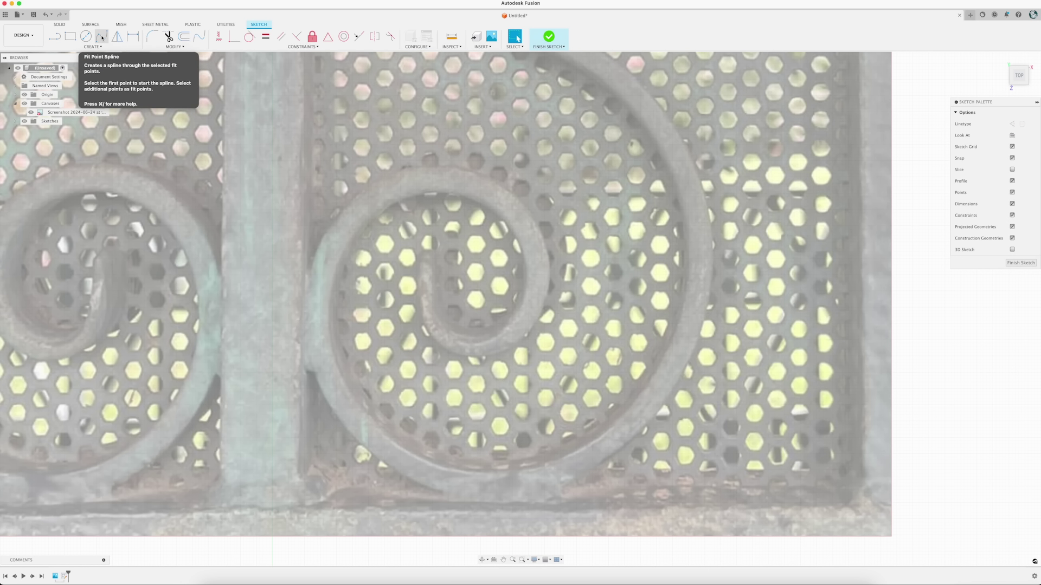
Step: Trace the lower scroll to the right of the post with a fit point spline, from its inner curl outward to the bar's bottom corner
click(102, 37)
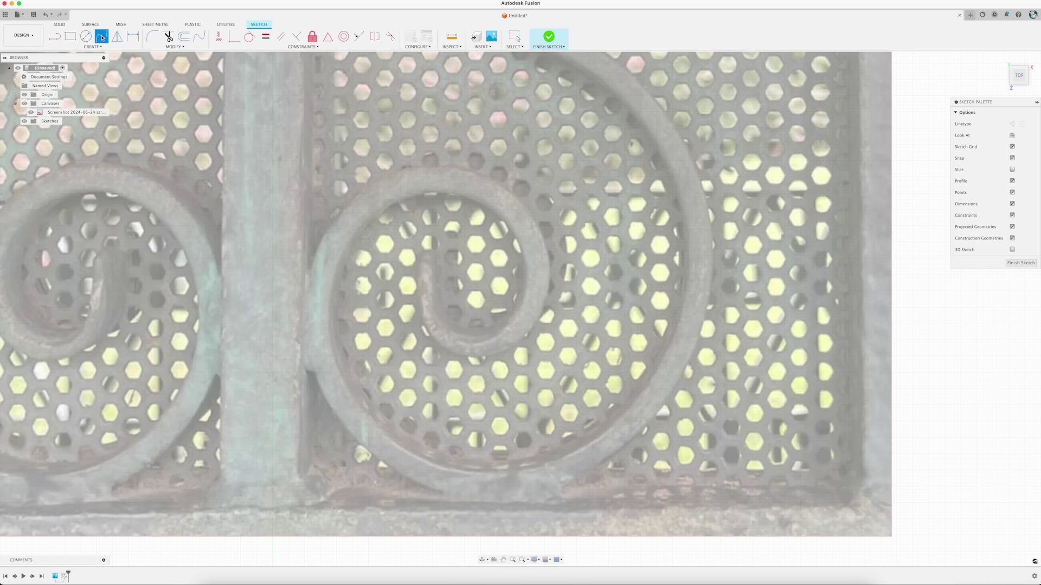
click(426, 294)
click(474, 349)
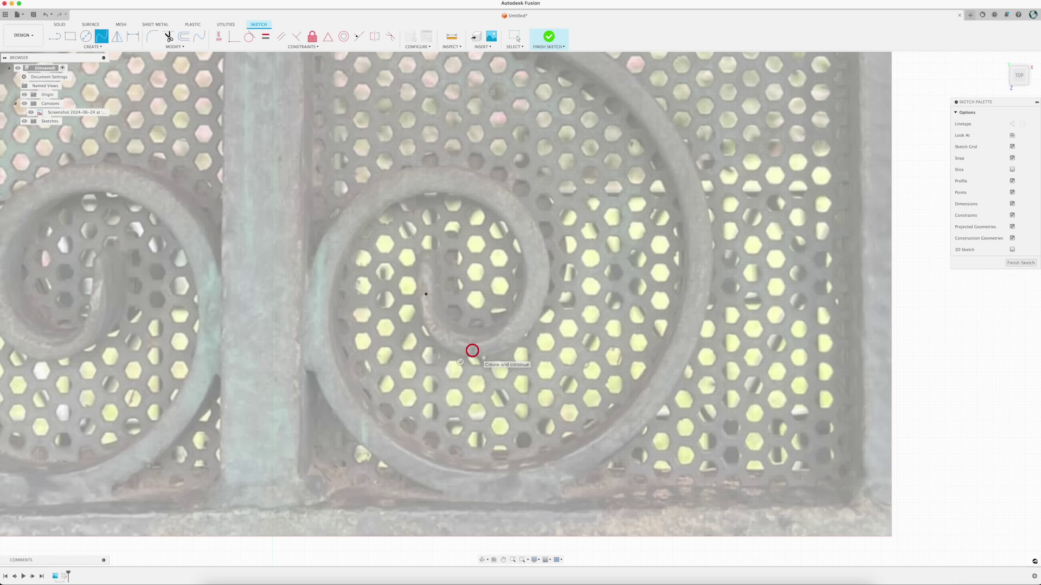
click(537, 294)
click(490, 192)
click(372, 199)
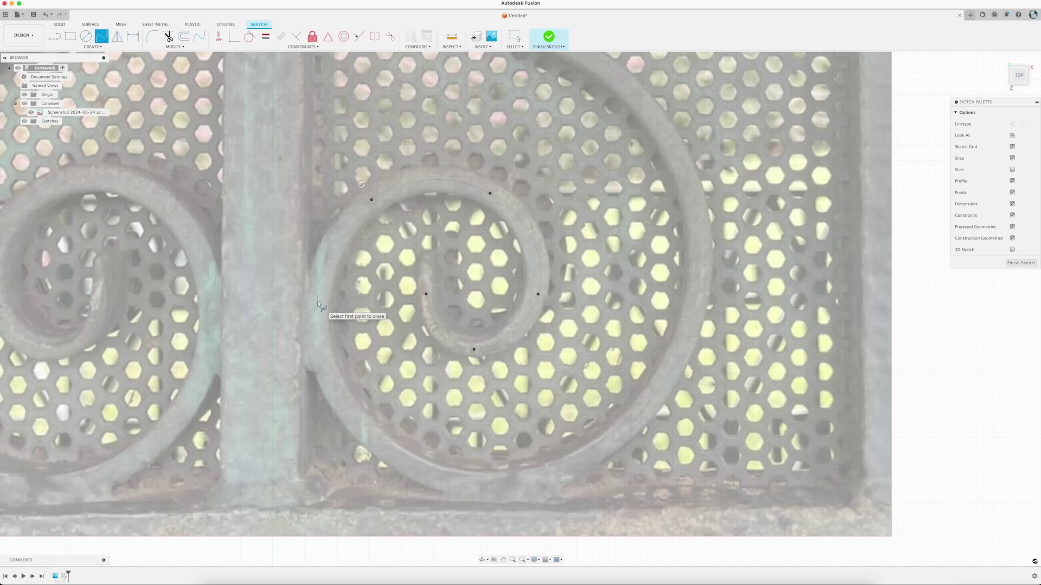
click(318, 301)
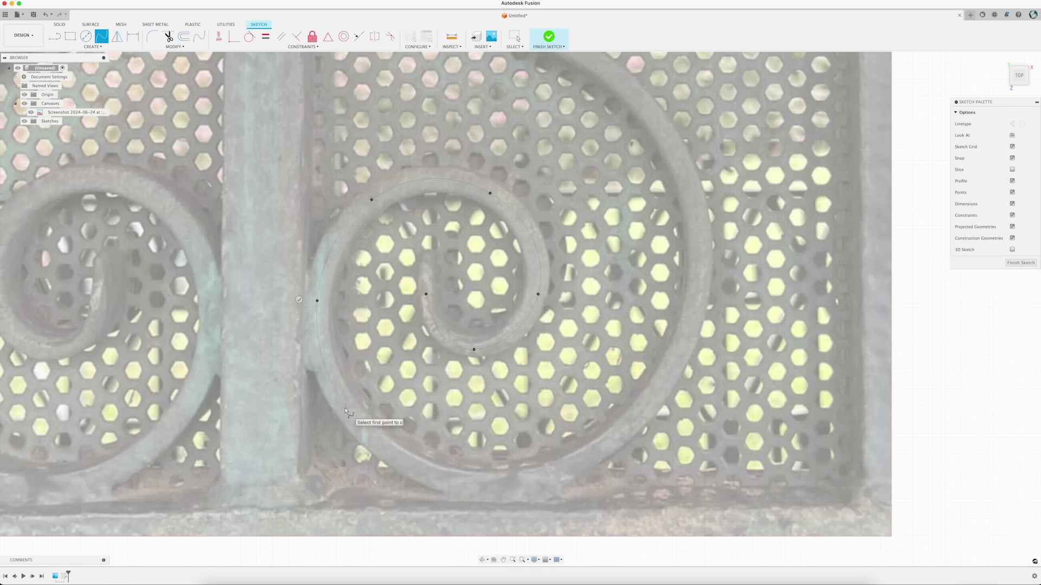
click(346, 409)
click(442, 480)
click(582, 463)
click(692, 319)
click(668, 137)
scroll(667, 137, down, 1)
middle_drag(668, 137, 673, 253)
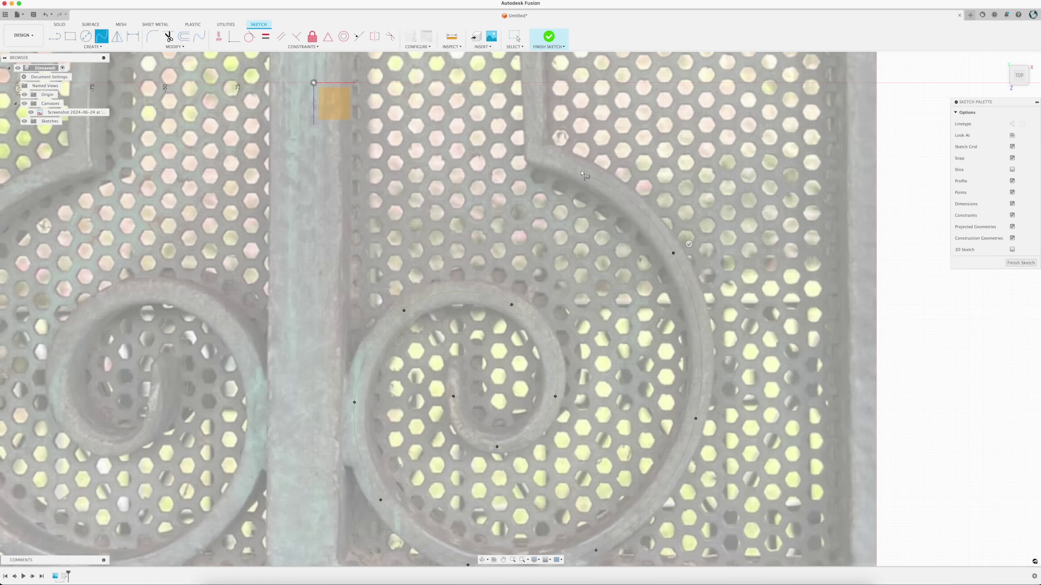
click(537, 155)
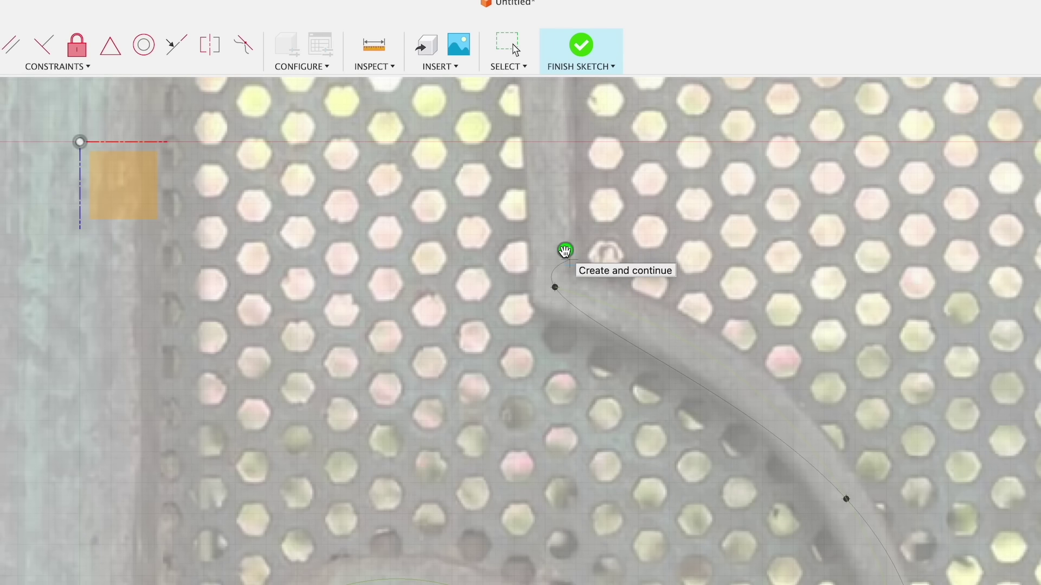
click(565, 251)
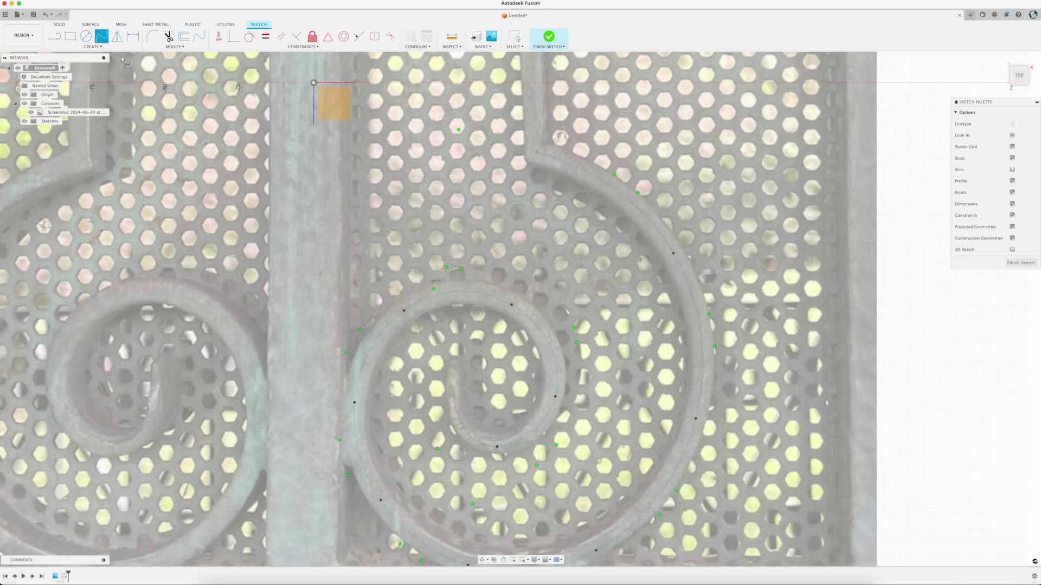
Step: Draw a vertical line from the lower spline's end up to the corner beneath the upper scroll
click(55, 38)
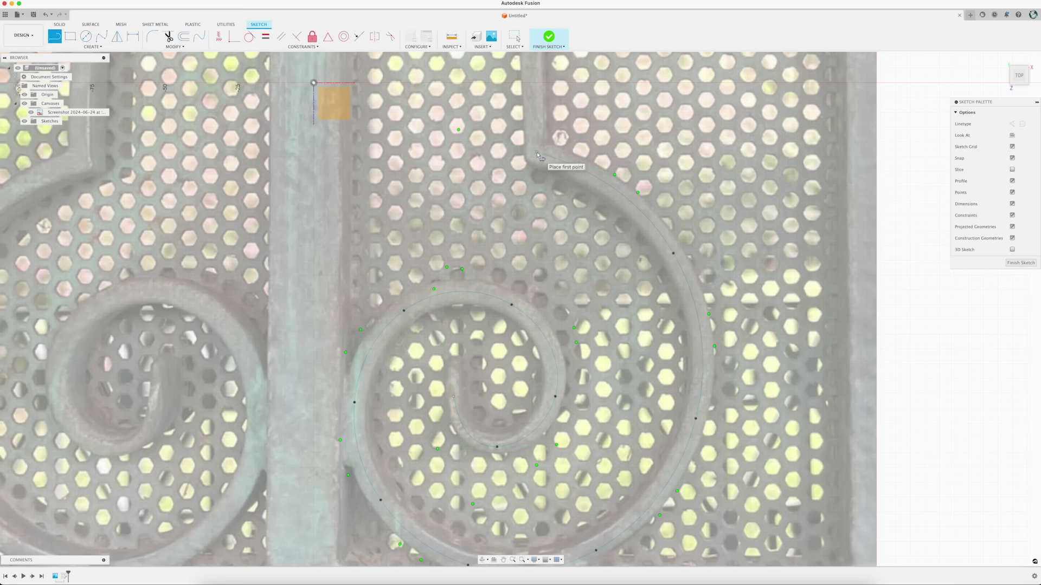
scroll(531, 168, down, 2)
middle_drag(531, 170, 520, 384)
scroll(520, 385, down, 1)
click(524, 373)
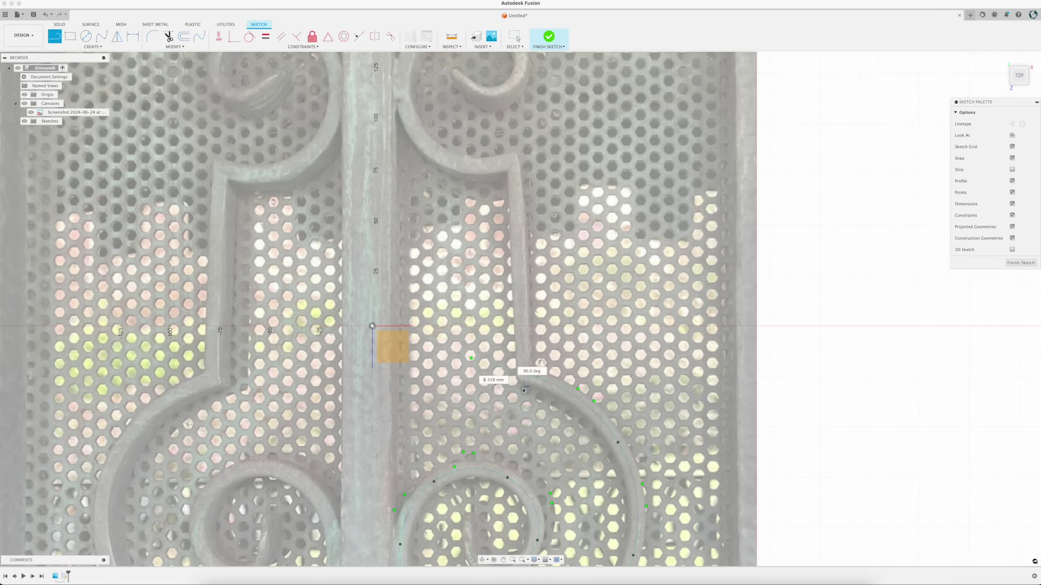
click(524, 165)
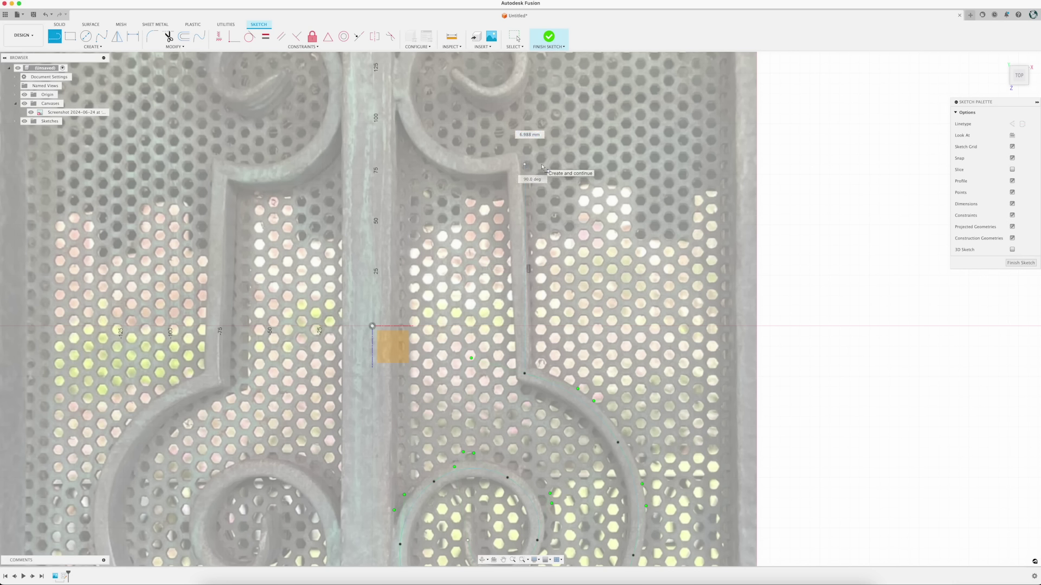
key(Escape)
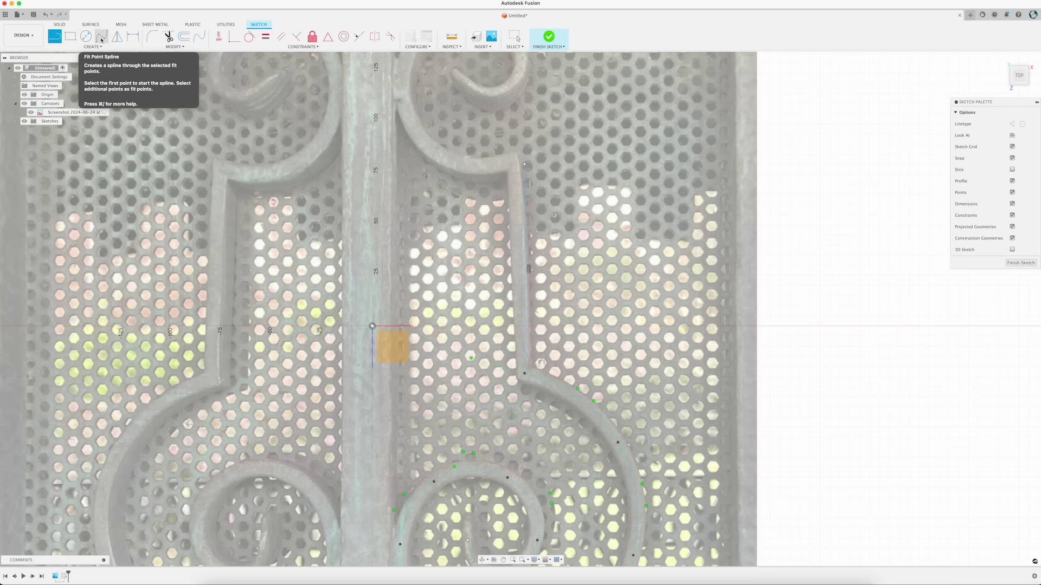
Step: Trace the upper scroll with a fit point spline from the line's upper end around to the tip of its inner curl
click(101, 37)
scroll(513, 282, up, 5)
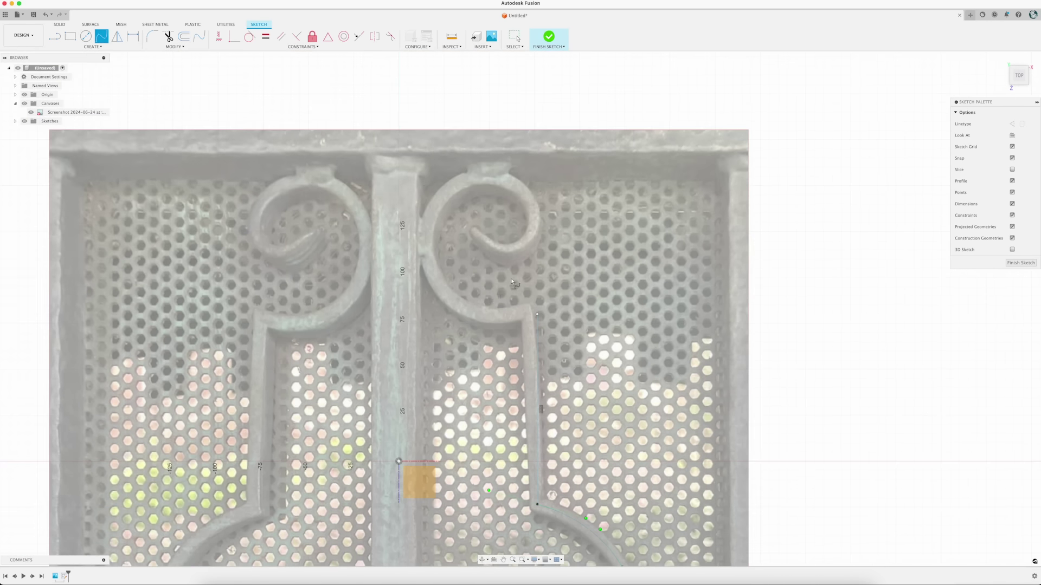
scroll(513, 282, down, 5)
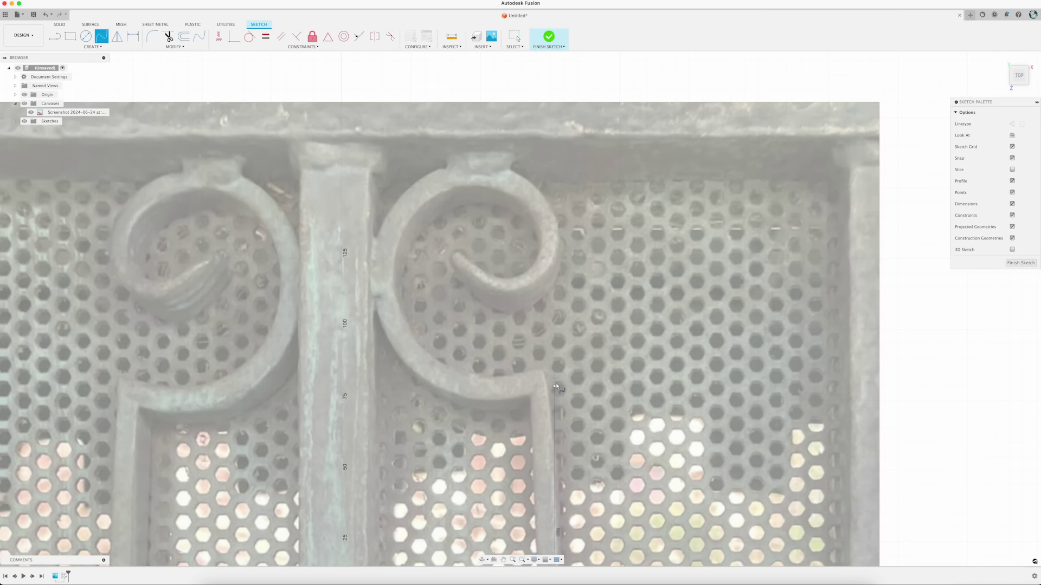
click(554, 386)
click(451, 380)
click(389, 312)
click(392, 226)
click(455, 176)
click(530, 194)
click(546, 255)
click(505, 284)
click(466, 265)
click(480, 256)
key(Escape)
Step: Adjust the traced splines to the photo, repositioning the lower scroll's inner-curl fit points and the tangent handle at its tip
drag(554, 387, 555, 379)
click(451, 382)
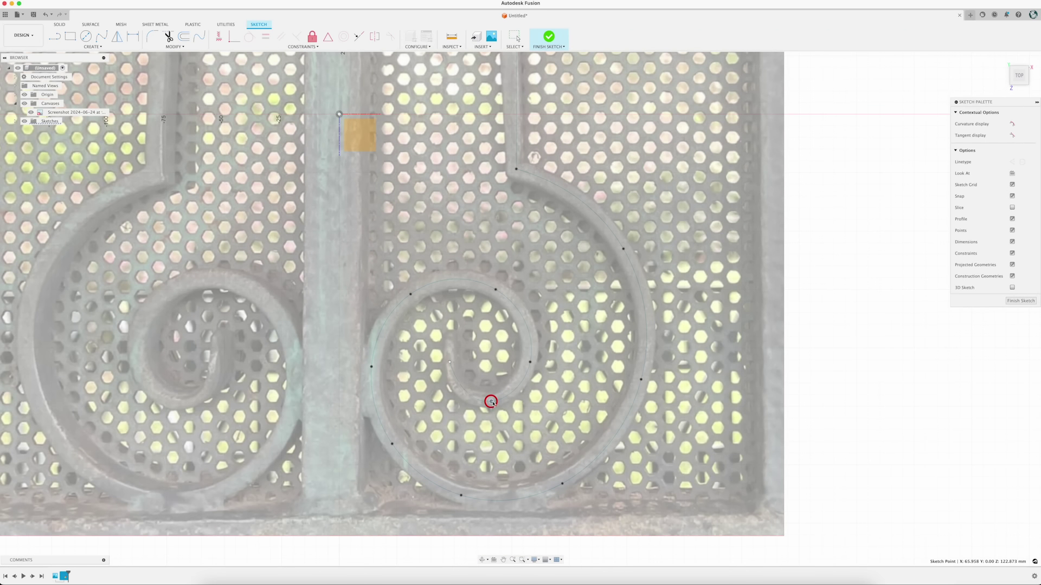
drag(529, 363, 528, 362)
drag(410, 295, 410, 295)
drag(449, 362, 450, 373)
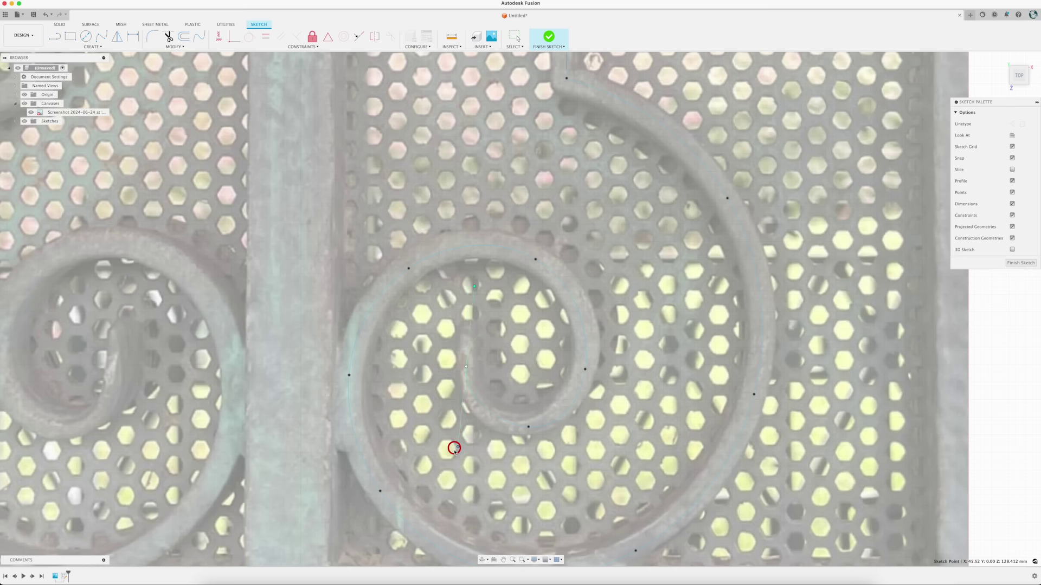
drag(453, 446, 458, 469)
click(524, 428)
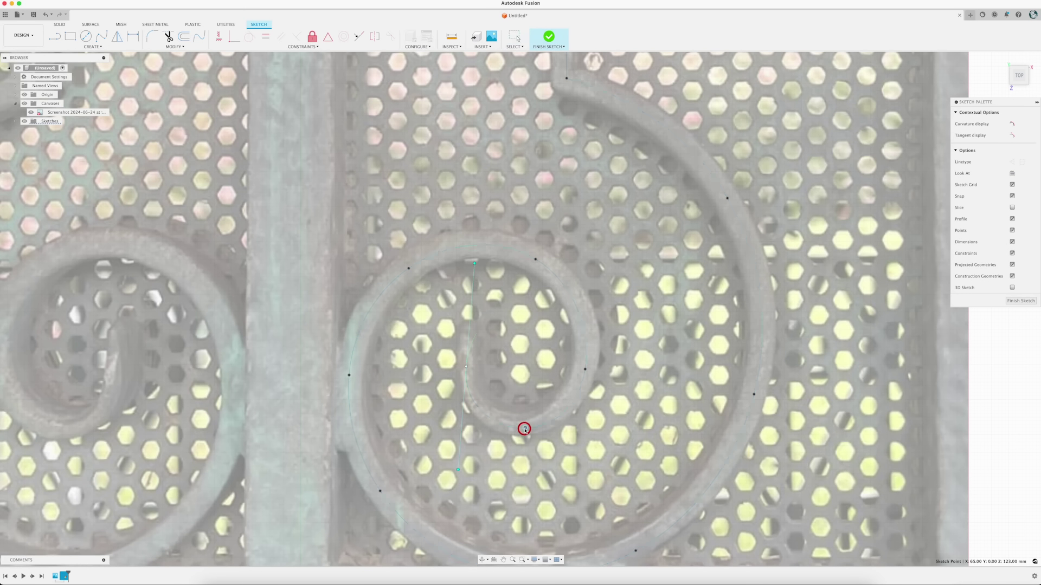
click(524, 429)
key(Escape)
Step: Offset the chain of both scroll splines and the connecting line by 3 mm toward the inside of the upper scroll
click(537, 427)
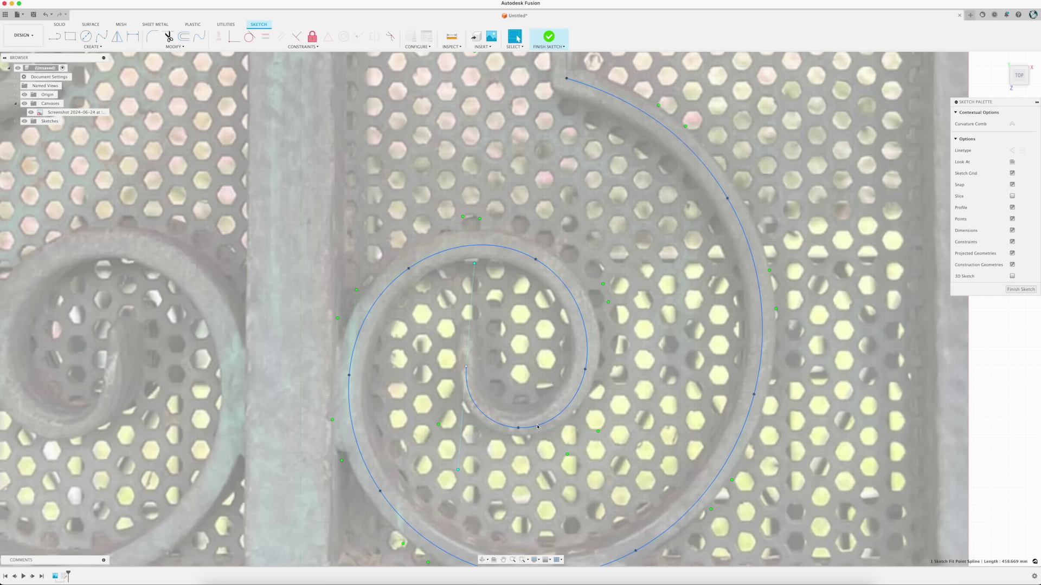
scroll(538, 428, down, 6)
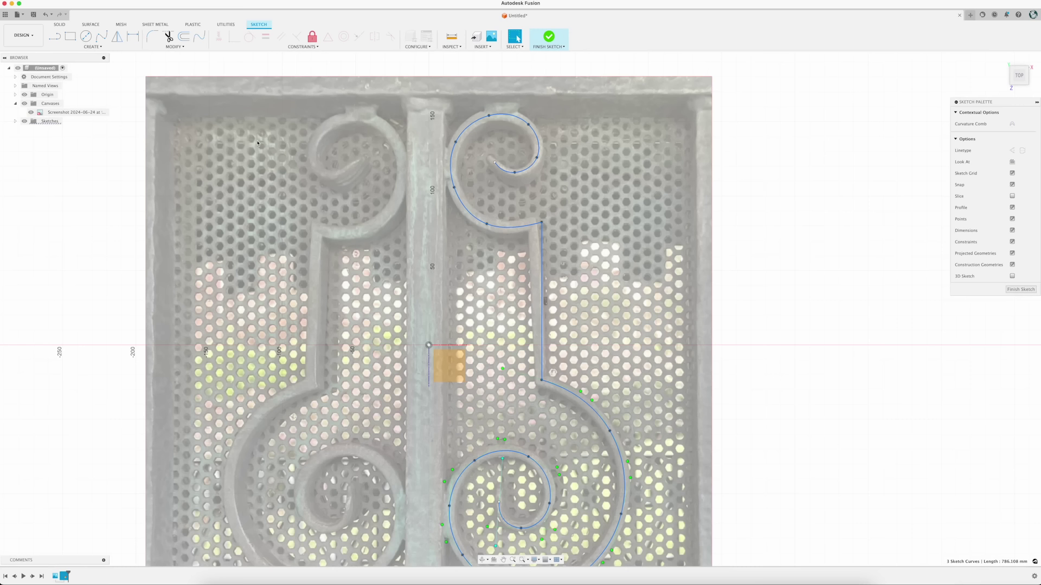
click(184, 37)
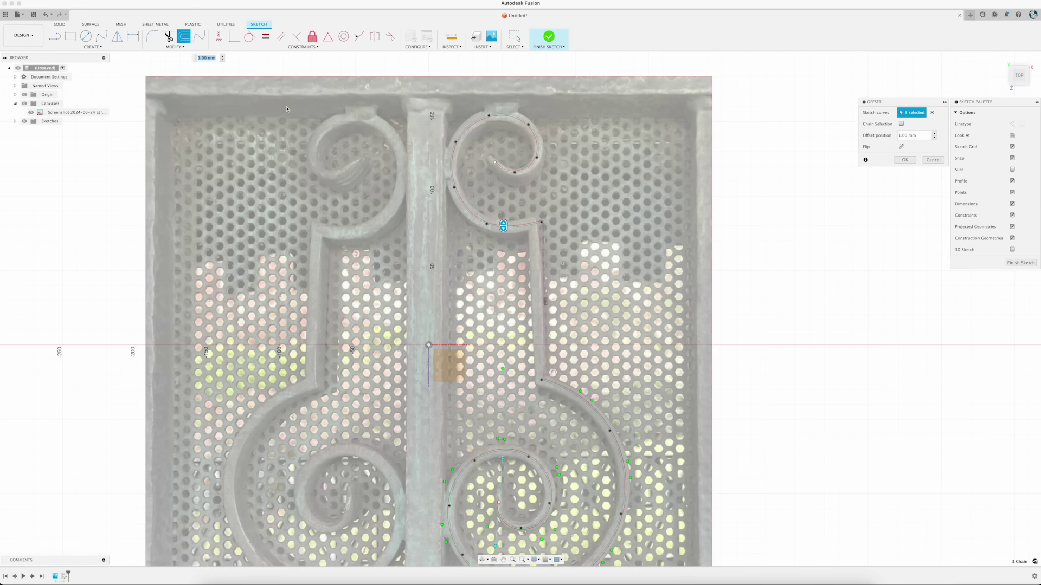
scroll(509, 225, up, 5)
scroll(510, 225, up, 3)
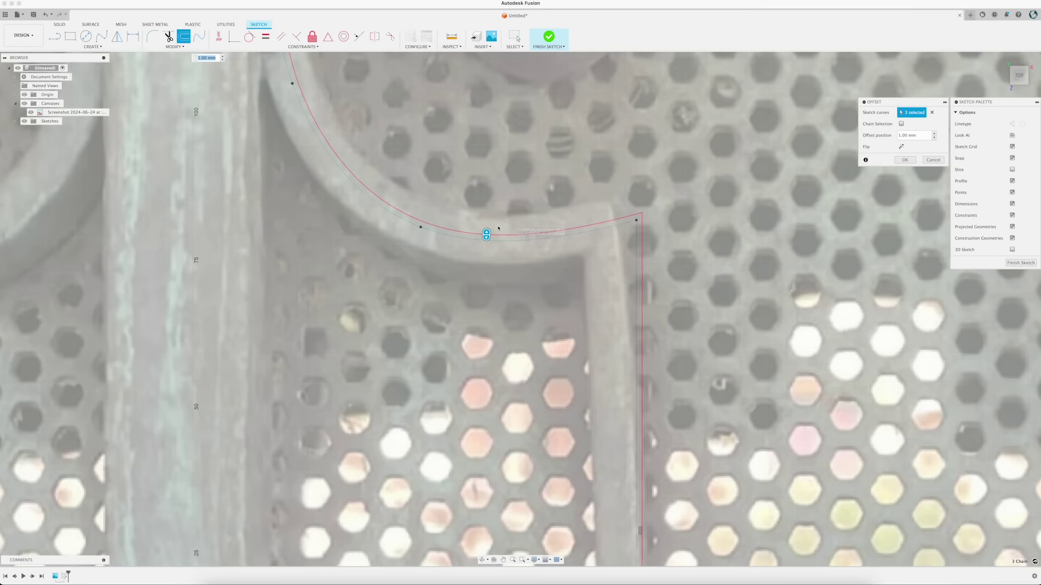
drag(488, 231, 488, 217)
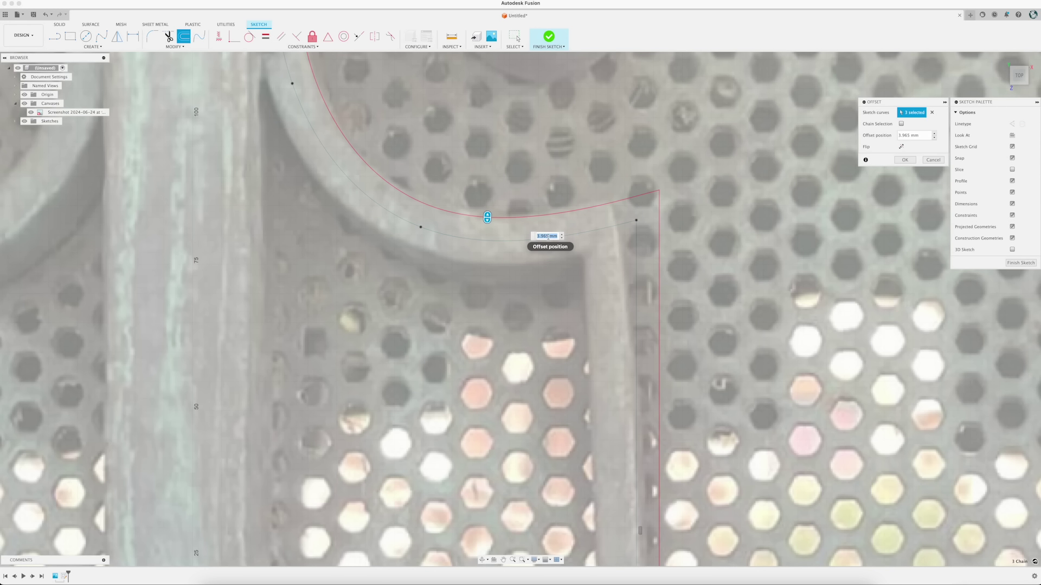
text(3)
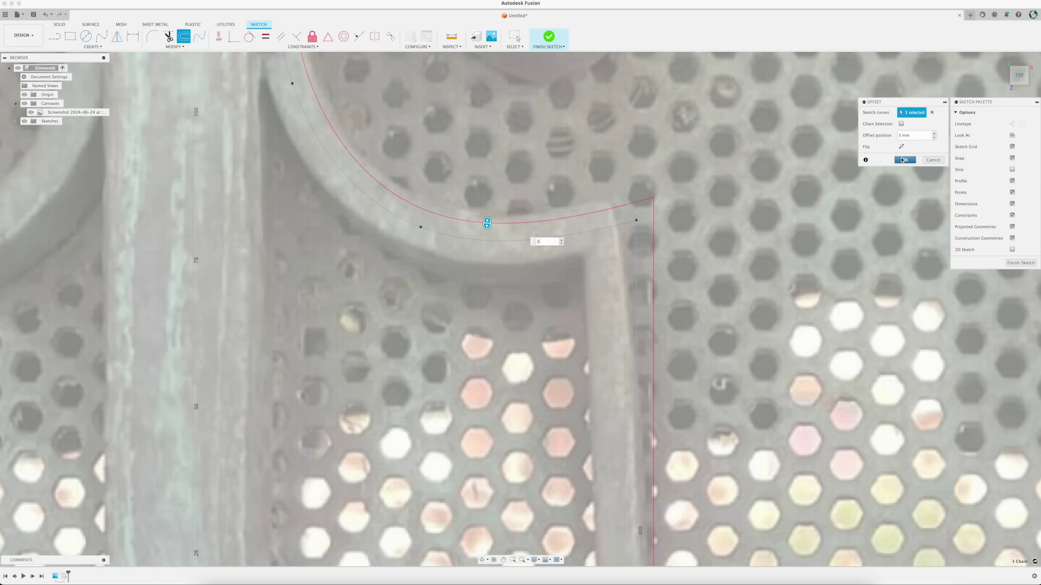
click(902, 160)
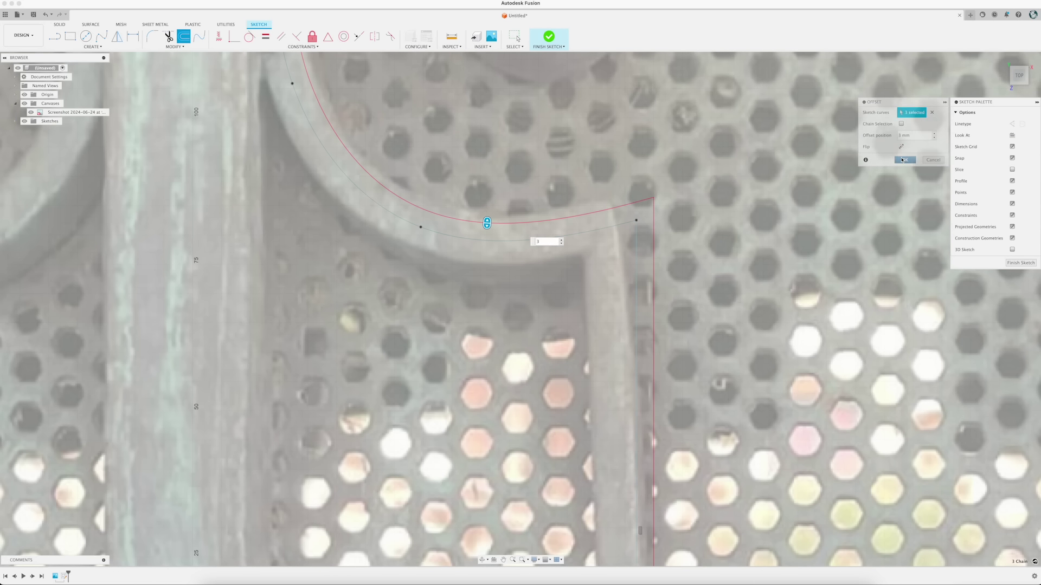
Step: Offset the same original scroll chain by -3 mm to the opposite side
double_click(523, 241)
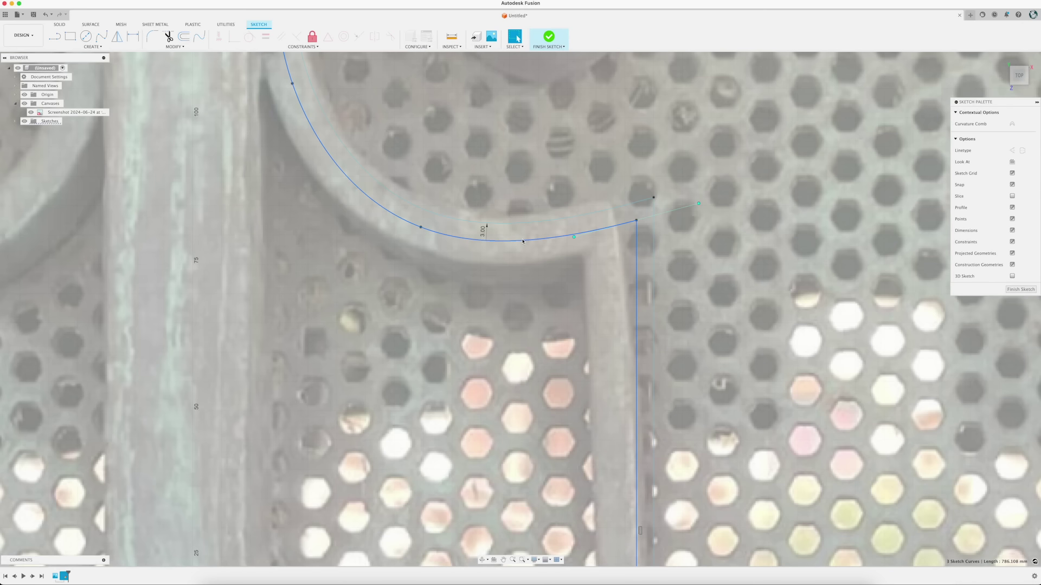
scroll(523, 241, down, 10)
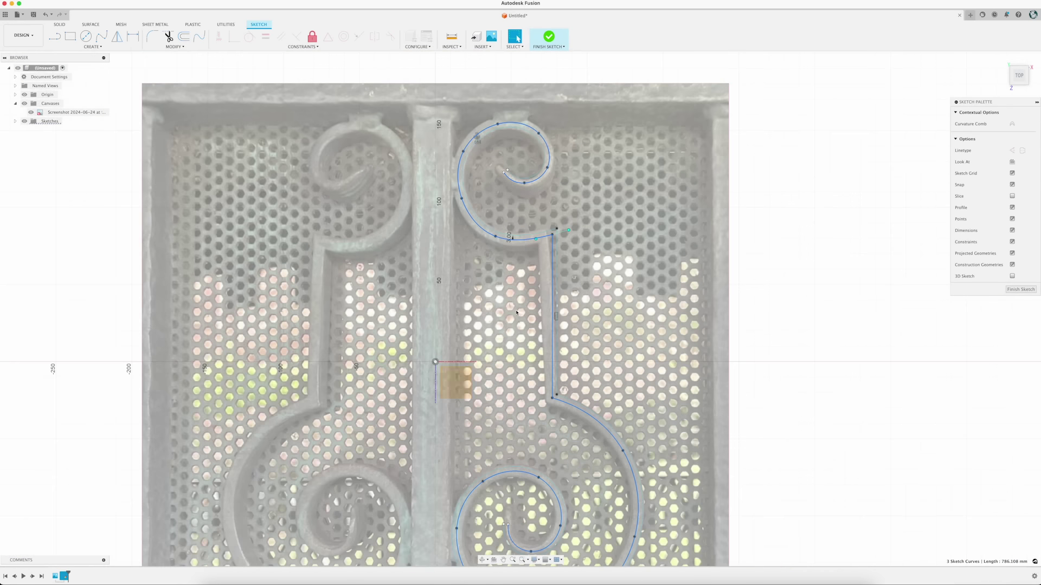
scroll(515, 258, down, 1)
middle_drag(517, 317, 511, 254)
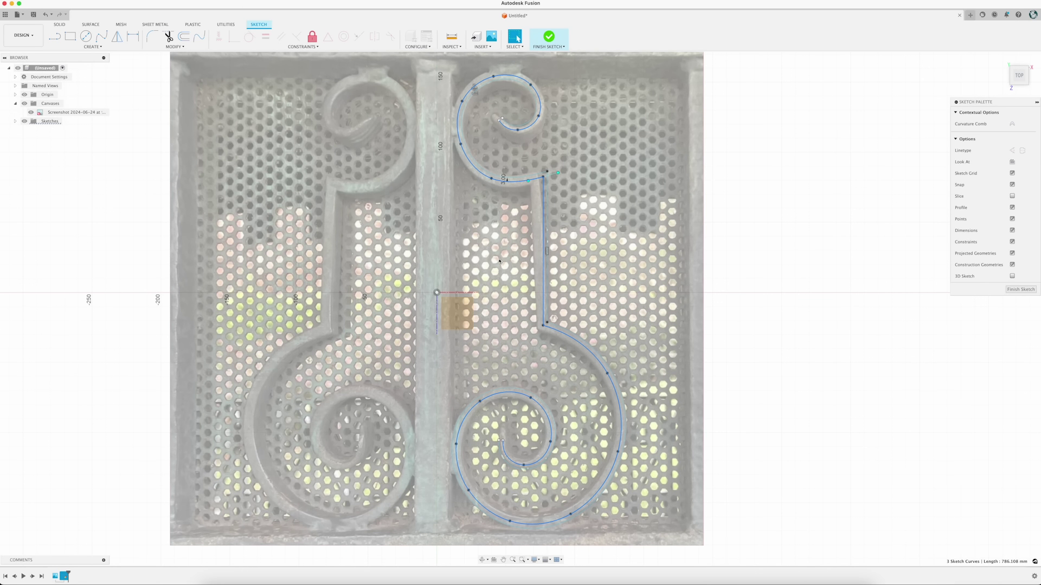
click(183, 38)
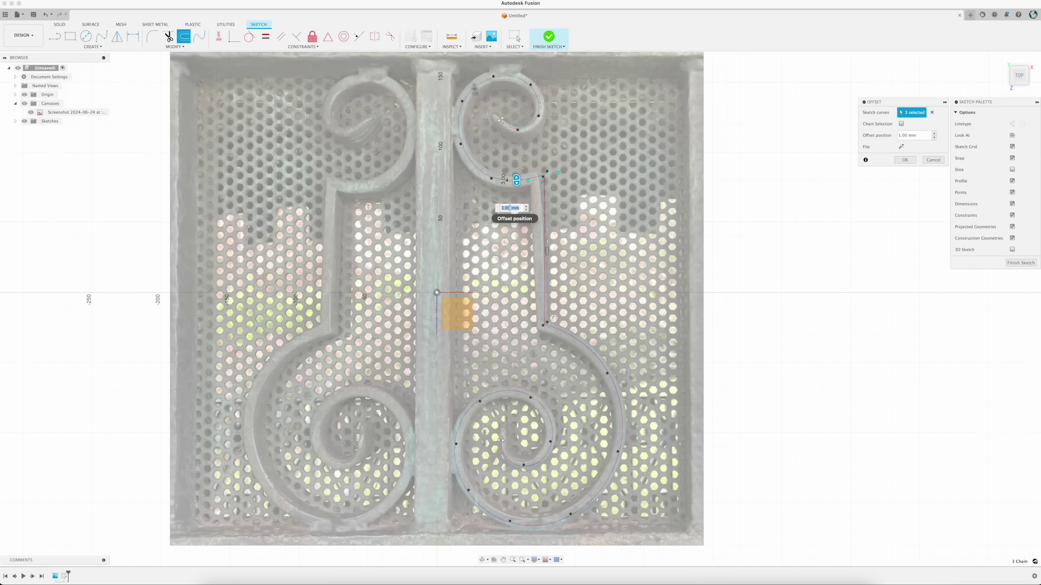
text(-3)
scroll(529, 174, up, 10)
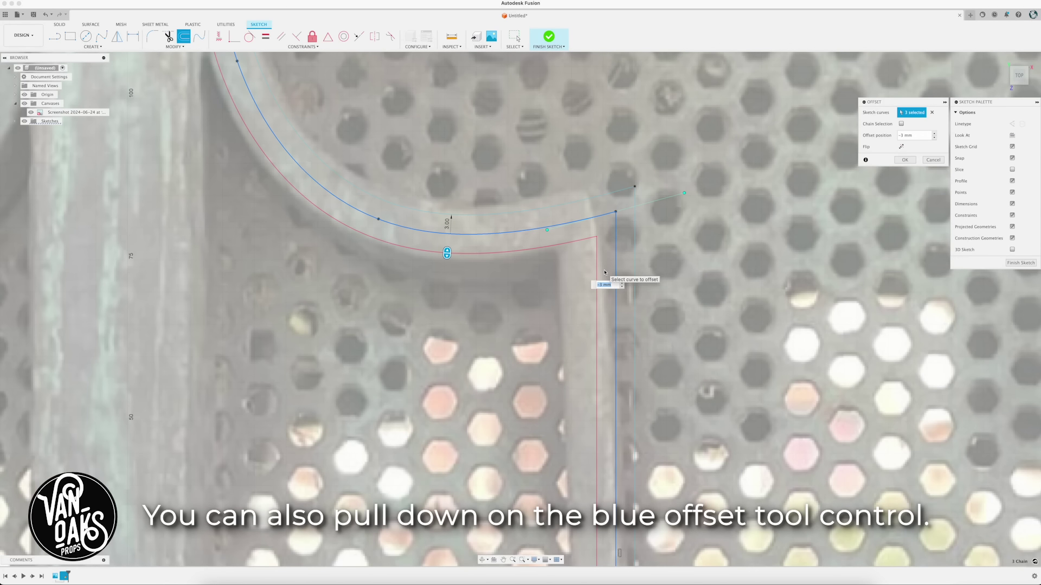
key(Return)
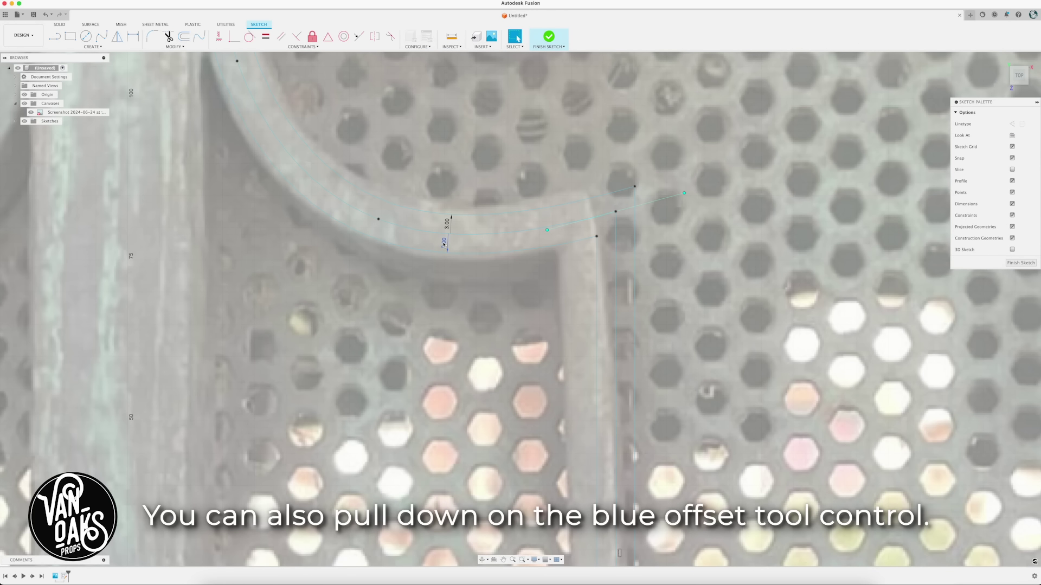
Step: Try a distance of 5 mm for the scroll chain's offset dimensions
double_click(446, 224)
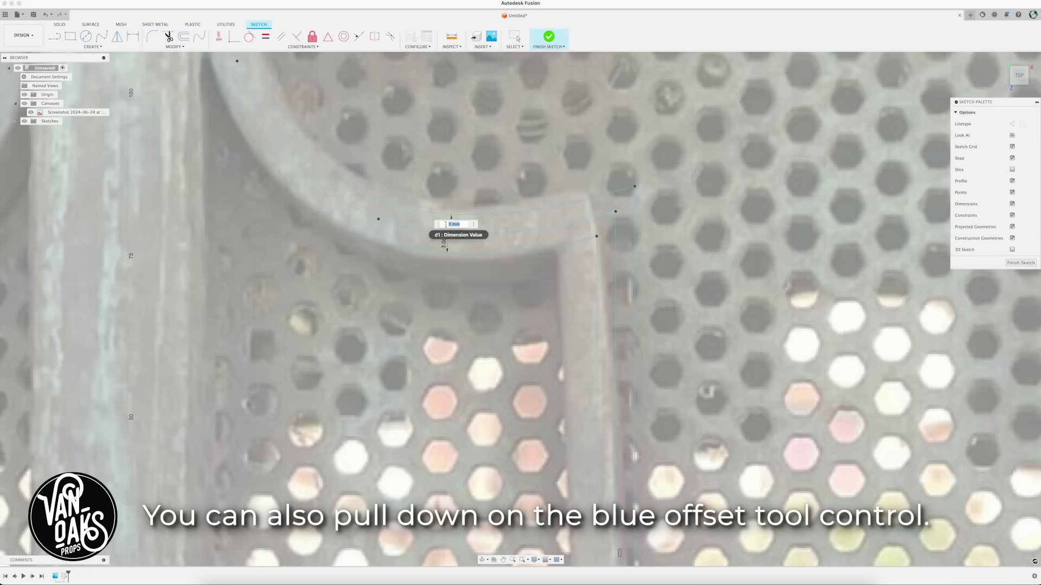
text(5)
key(Return)
Step: Set both offset dimensions of the scroll chain to 4 mm
double_click(445, 218)
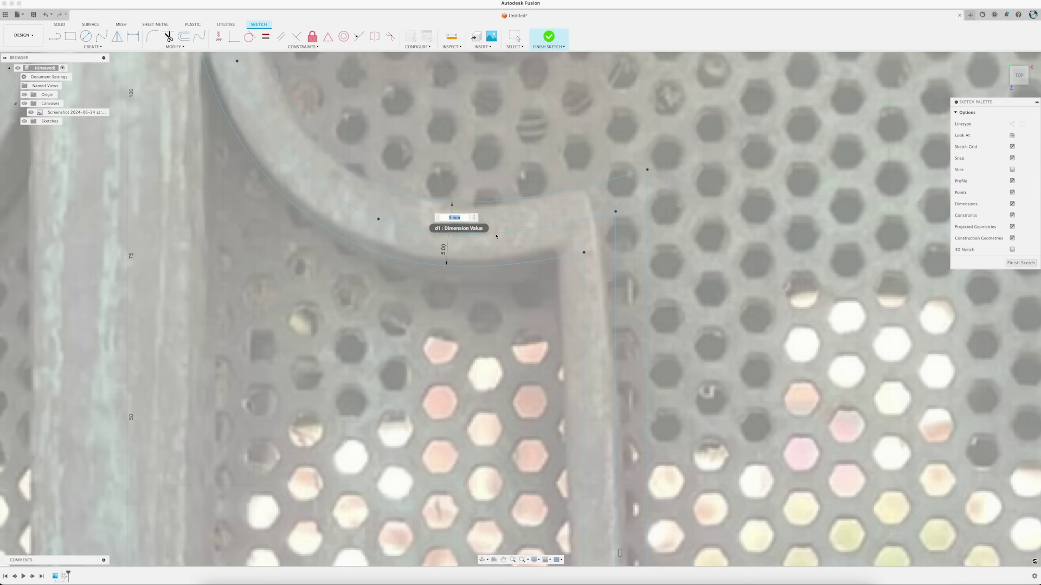
text(4)
key(Return)
double_click(444, 248)
text(4)
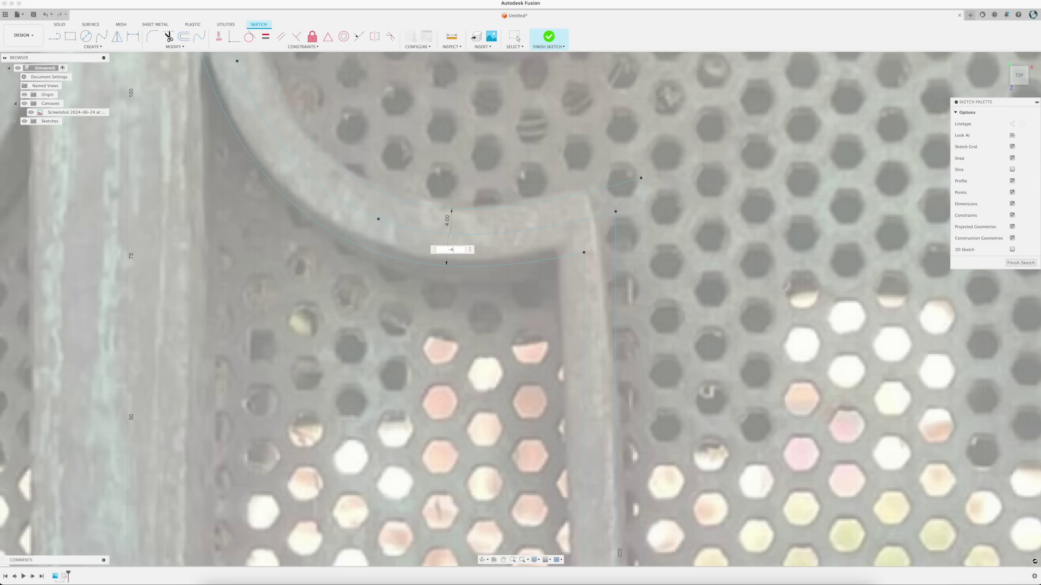
key(Return)
Step: Draw a 2-point circle across the two offset curve ends at the upper scroll's inner tip
scroll(586, 293, down, 1)
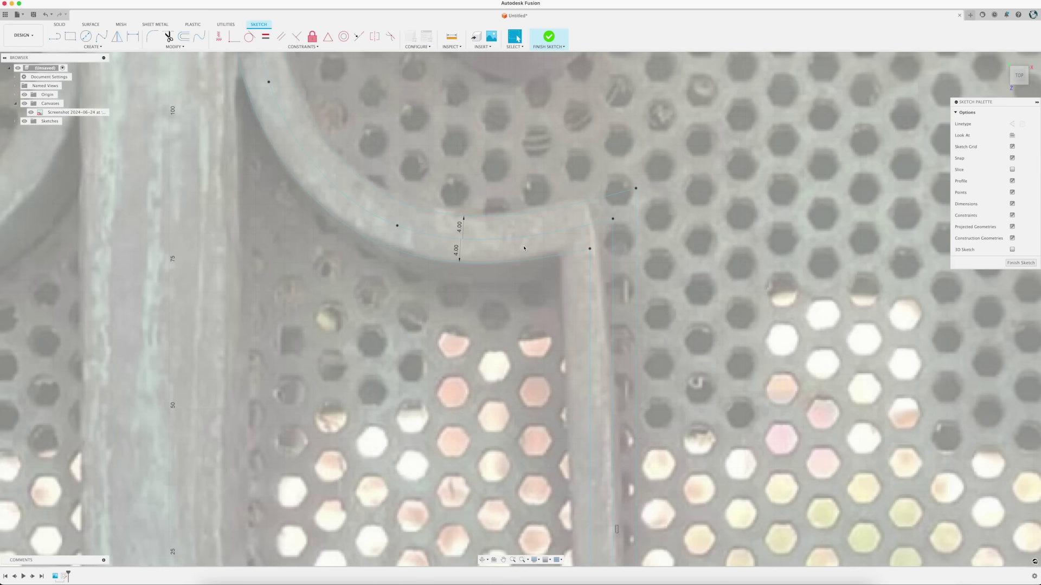
scroll(744, 271, down, 4)
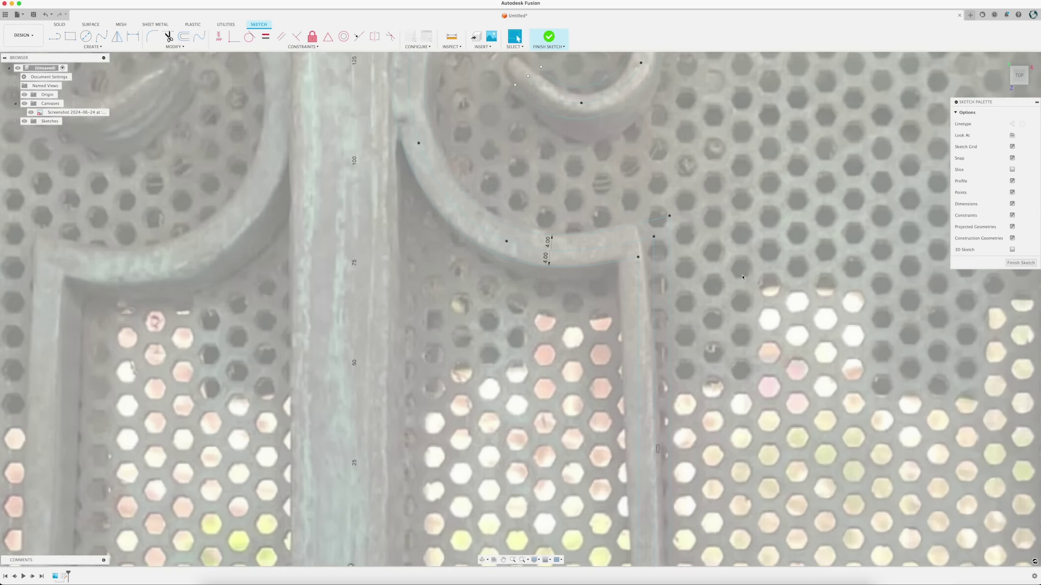
middle_drag(647, 225, 576, 278)
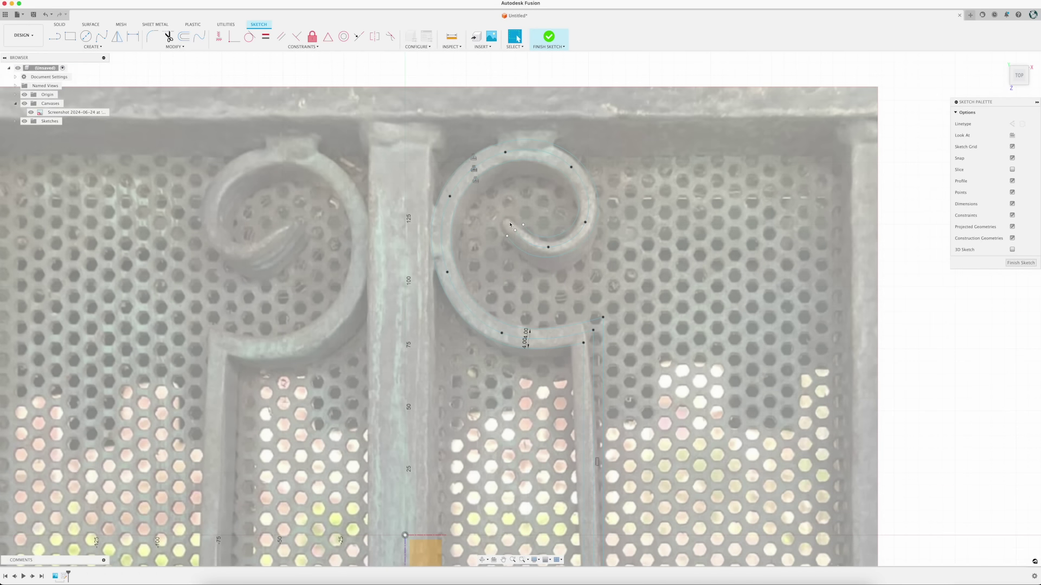
scroll(545, 177, up, 5)
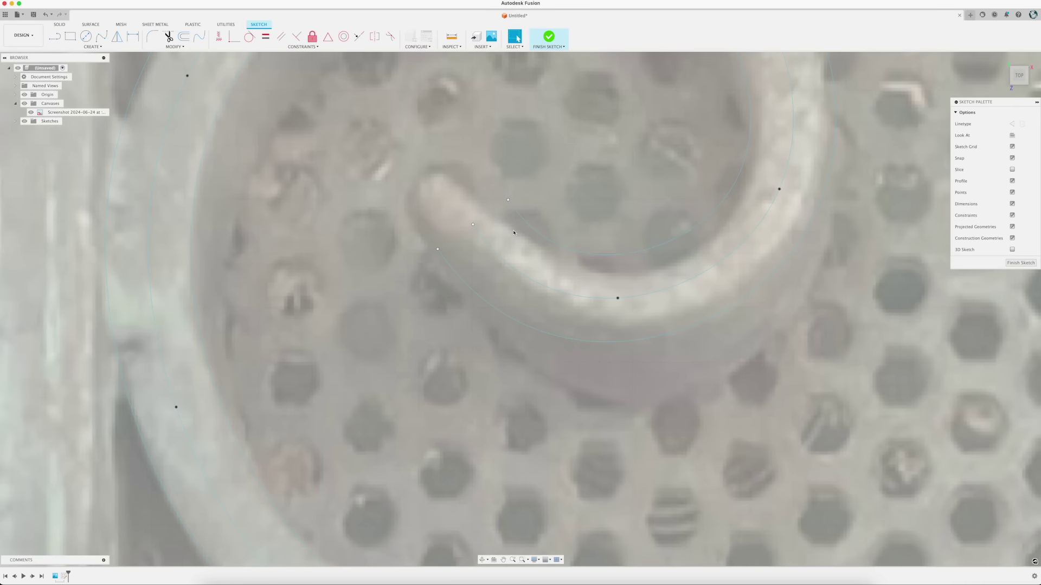
middle_drag(518, 236, 569, 328)
scroll(569, 329, up, 3)
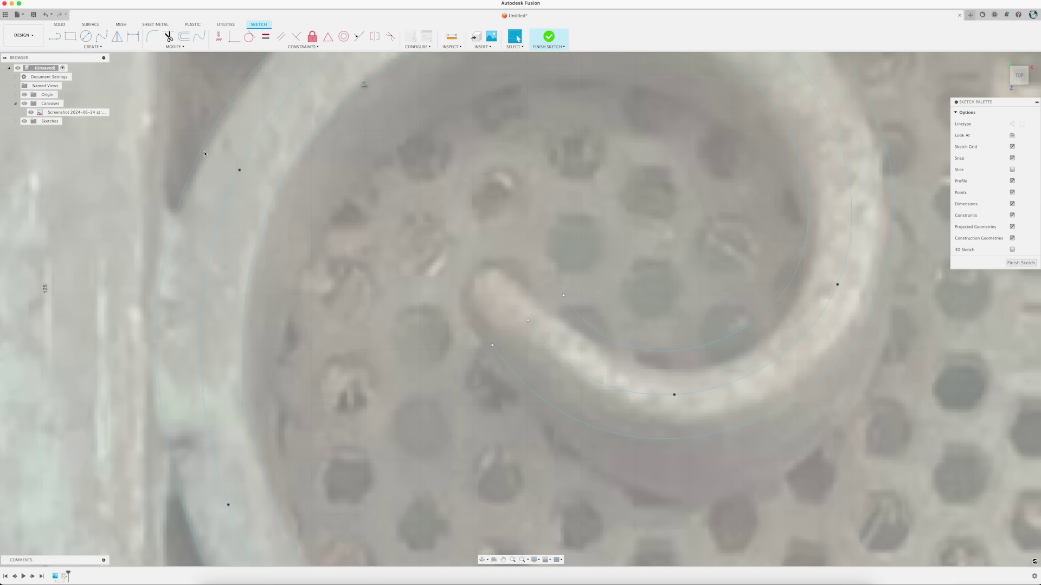
click(92, 49)
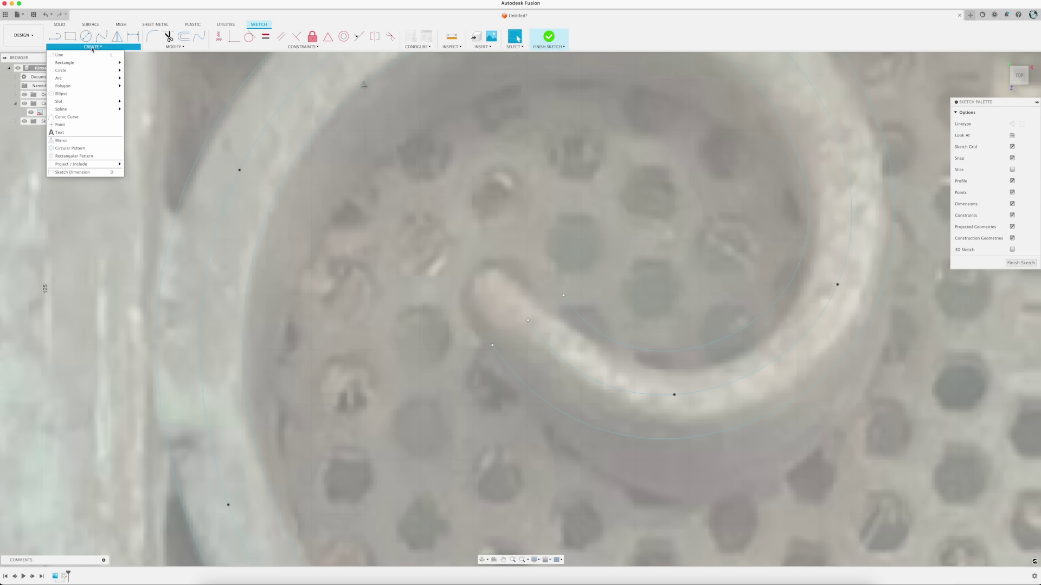
mouse_move(81, 71)
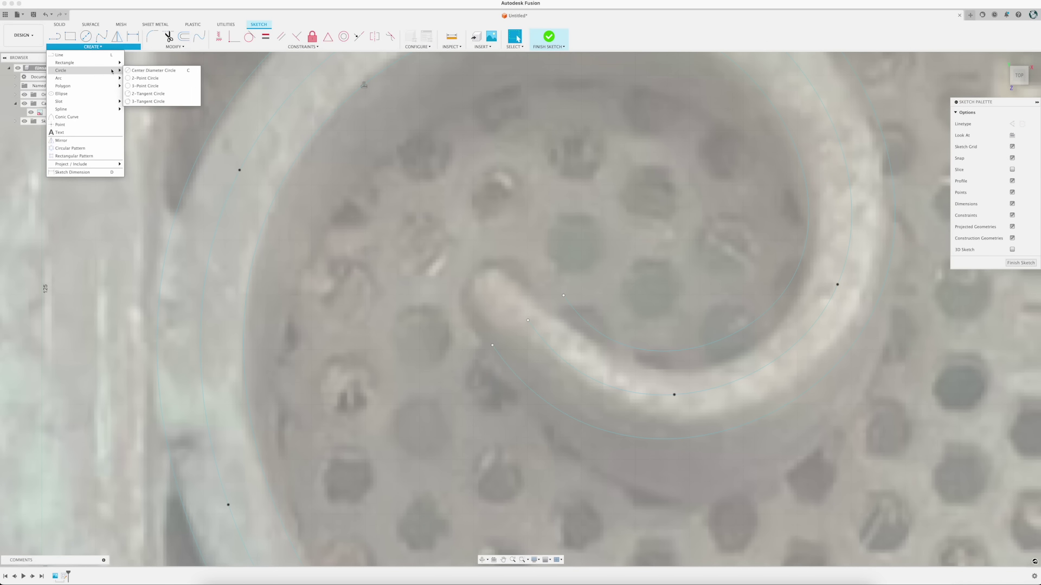
click(139, 80)
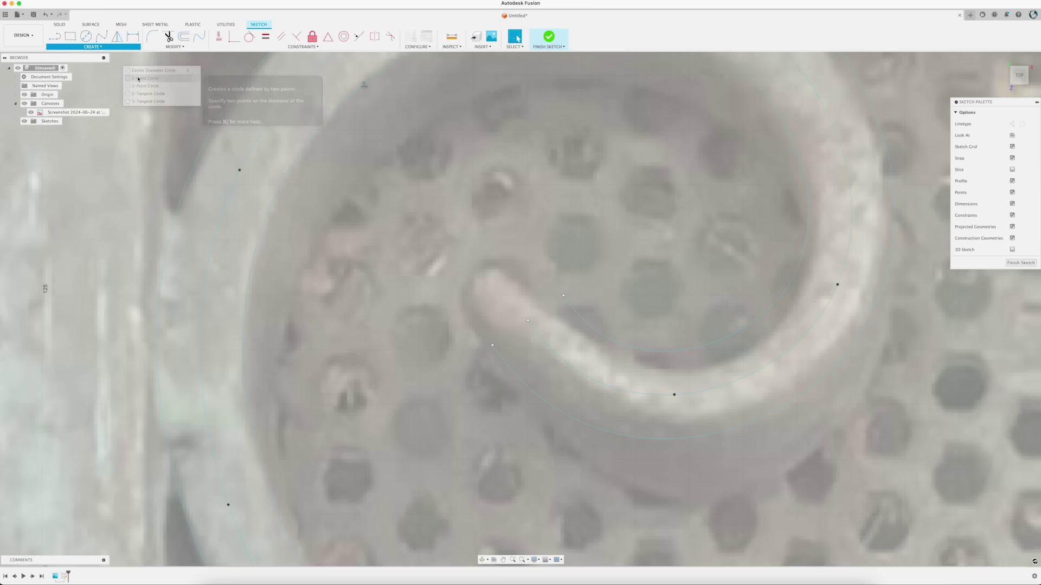
click(492, 346)
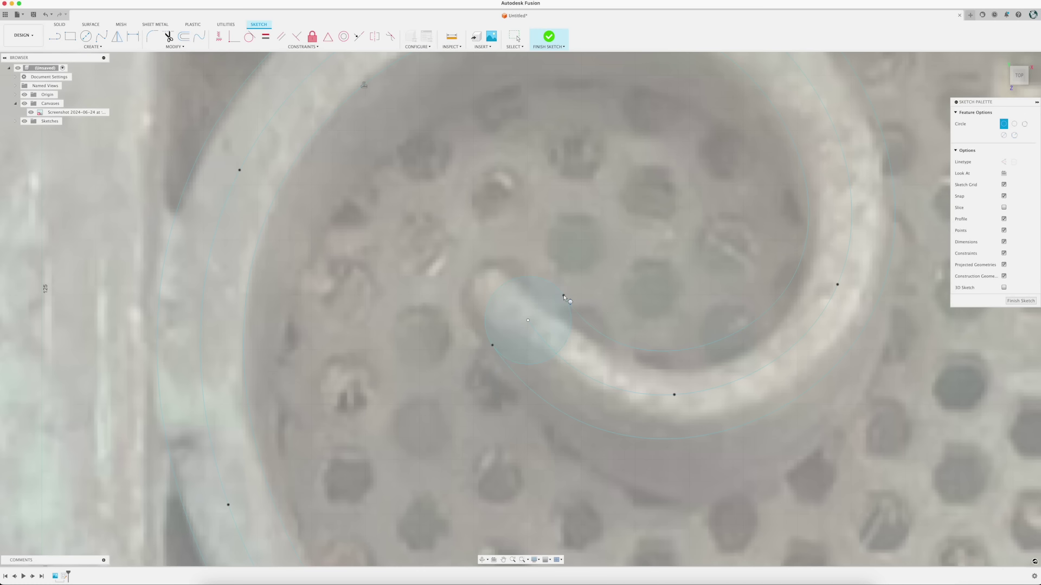
click(563, 296)
Step: Draw a 2-point circle across the two offset curve ends at the lower scroll's inner tip
scroll(536, 335, down, 10)
scroll(536, 347, up, 10)
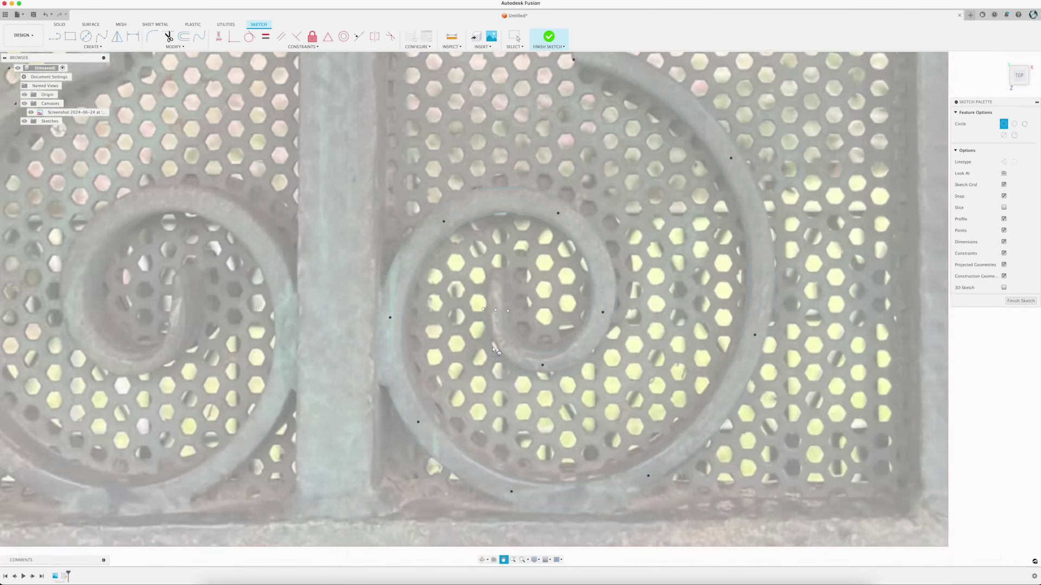
click(474, 256)
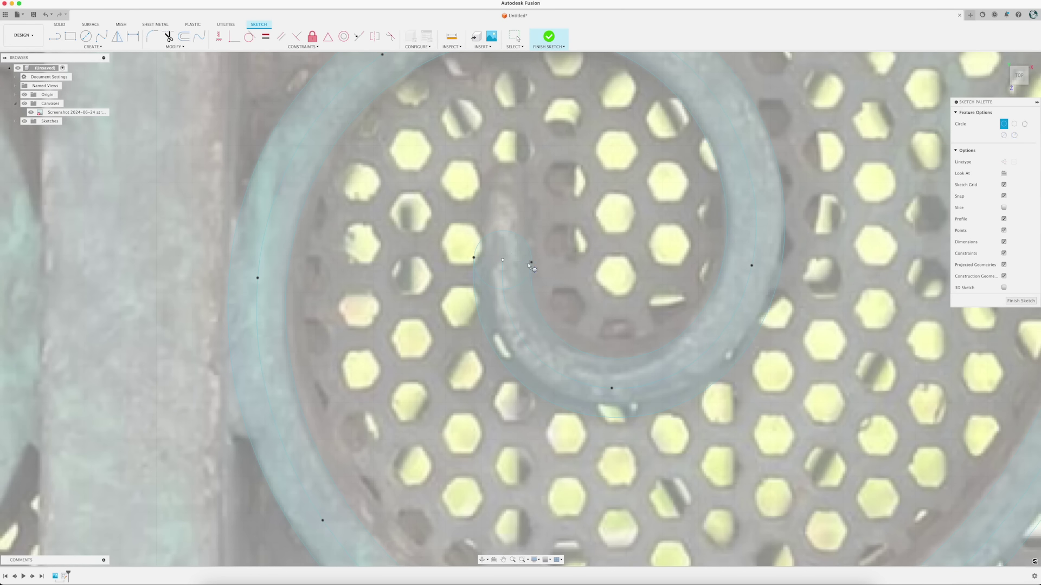
click(530, 264)
key(Escape)
Step: Select the profiles of the scroll bar and its rounded tips and extrude them 22 mm
scroll(496, 312, down, 5)
scroll(497, 317, down, 5)
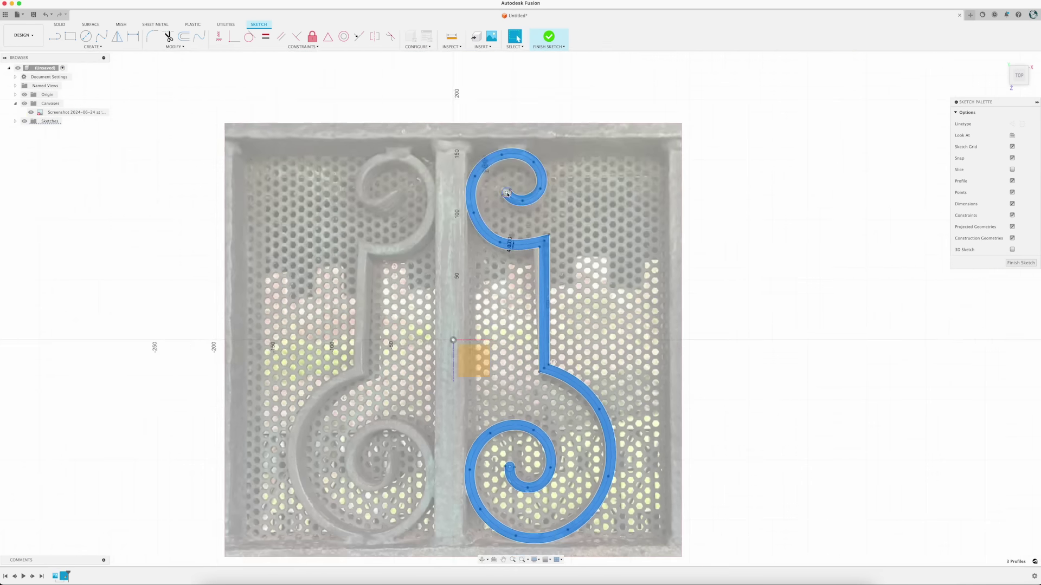
scroll(506, 186, up, 10)
scroll(531, 261, down, 2)
scroll(530, 262, down, 5)
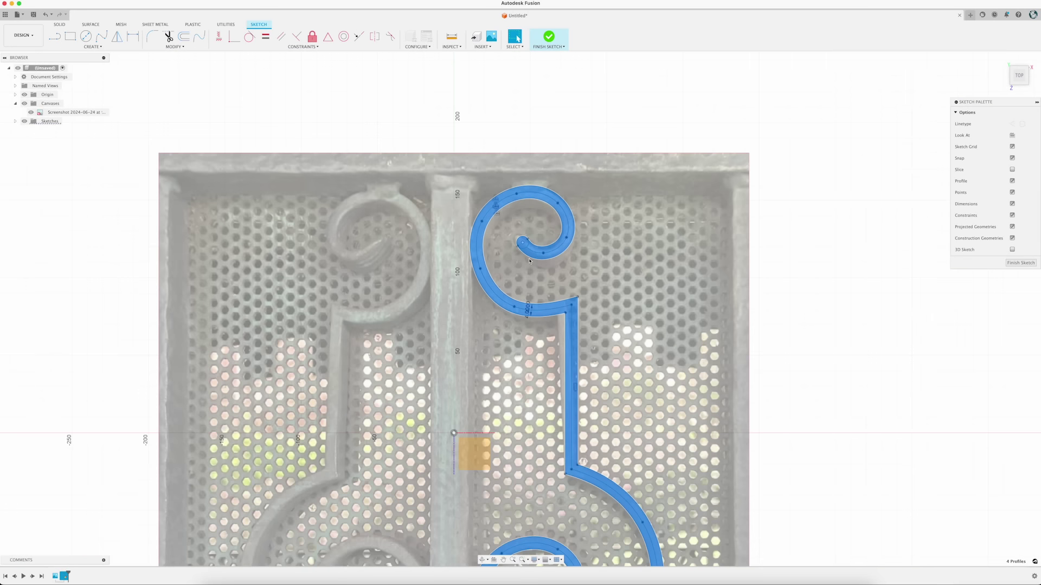
middle_drag(593, 355, 572, 301)
scroll(580, 315, down, 1)
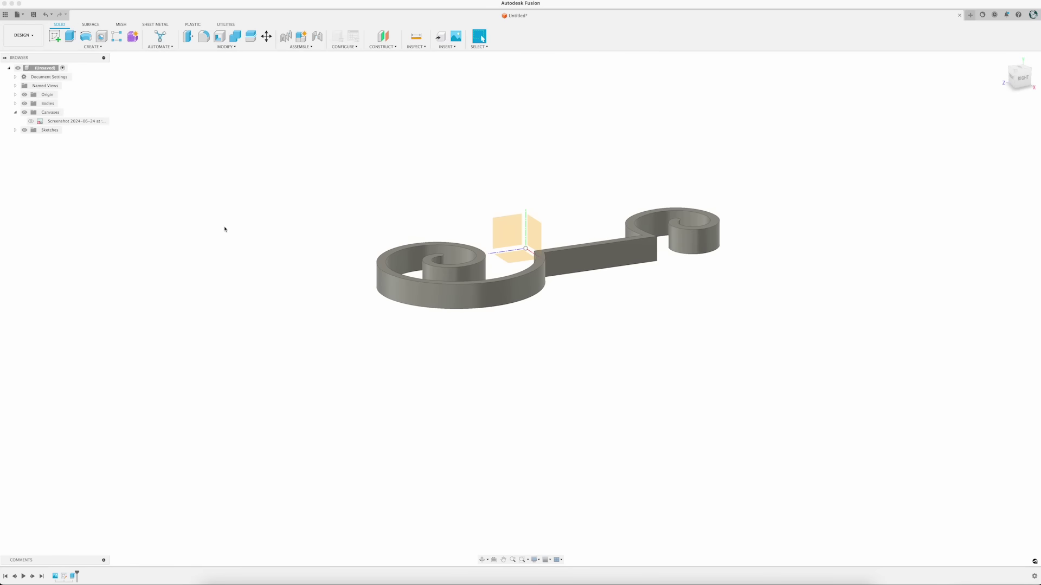
Step: Fillet the four vertical corner edges where the straight bar meets the two scrolls with a 2 mm radius
scroll(328, 255, down, 1)
shift+middle_drag(327, 255, 372, 295)
middle_drag(420, 204, 406, 234)
scroll(444, 267, up, 3)
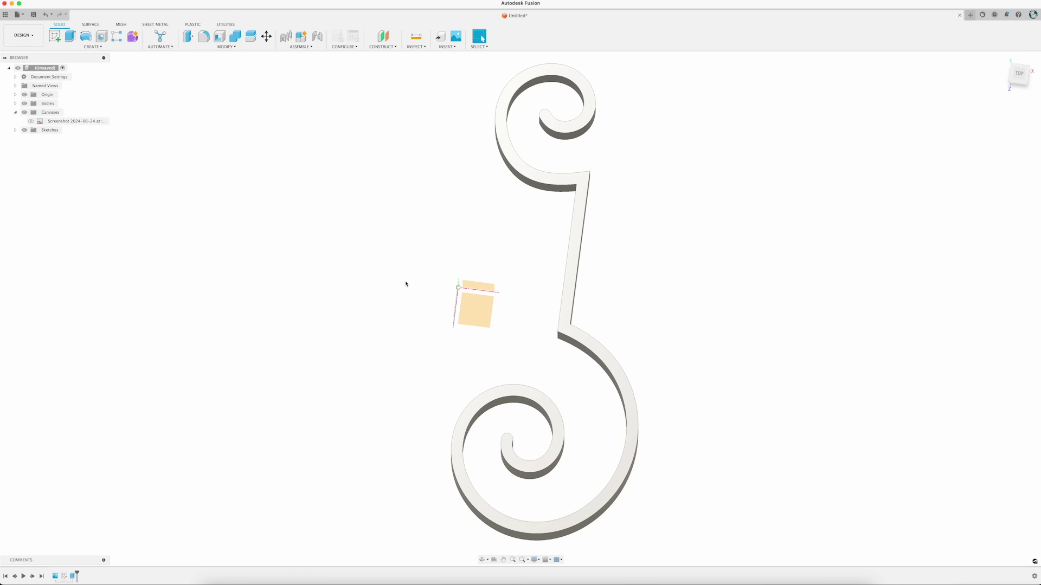
shift+middle_drag(405, 282, 427, 262)
scroll(579, 324, up, 4)
click(576, 322)
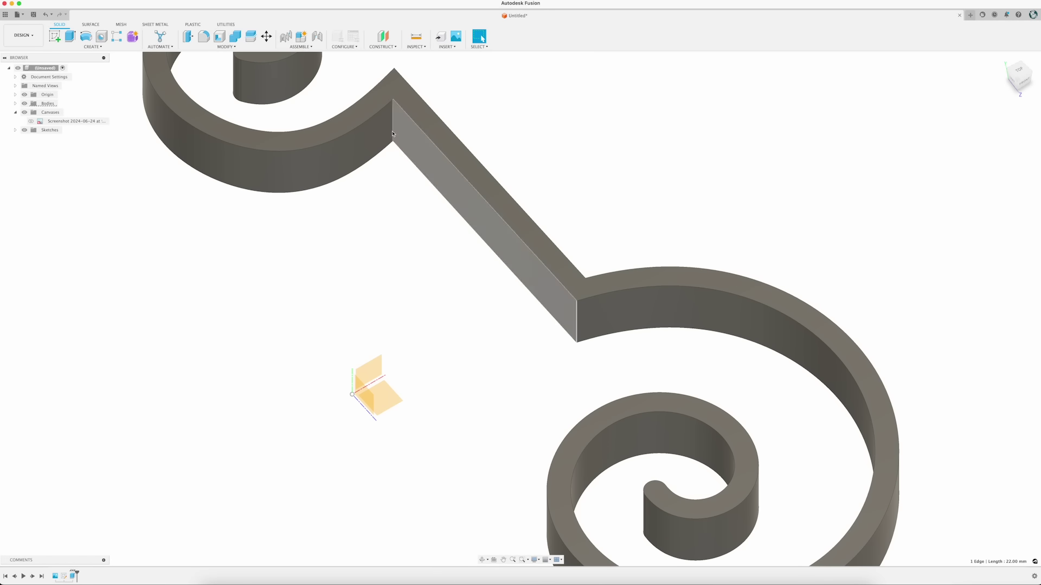
shift+click(394, 124)
shift+middle_drag(699, 177, 417, 189)
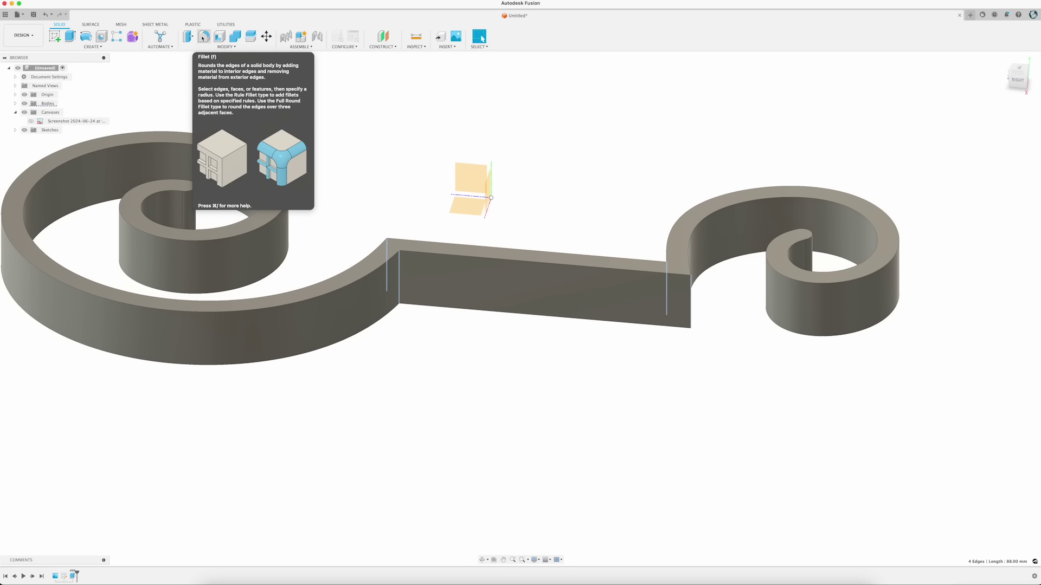
click(203, 36)
drag(694, 304, 692, 300)
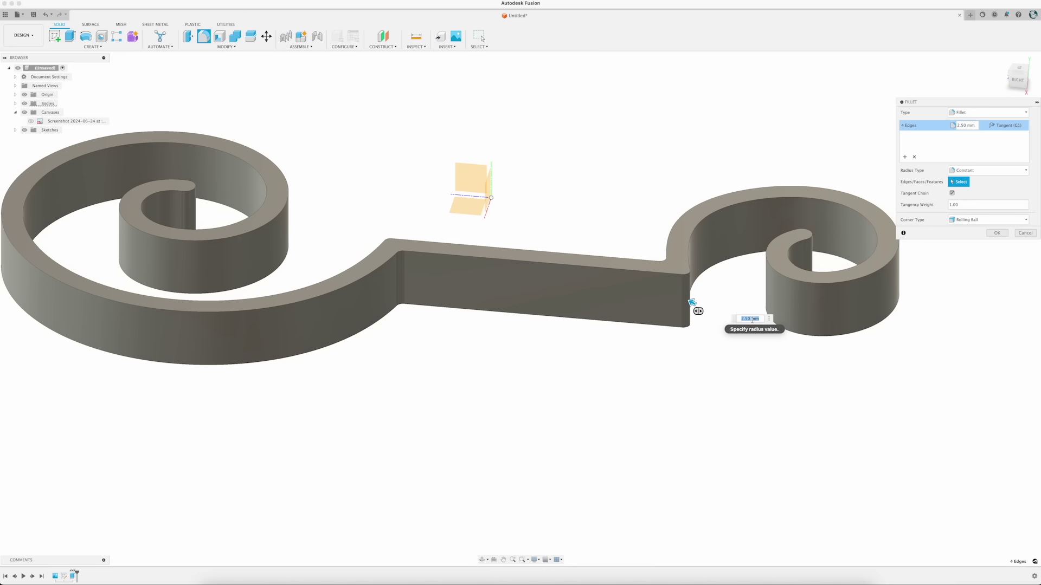
text(2)
key(Return)
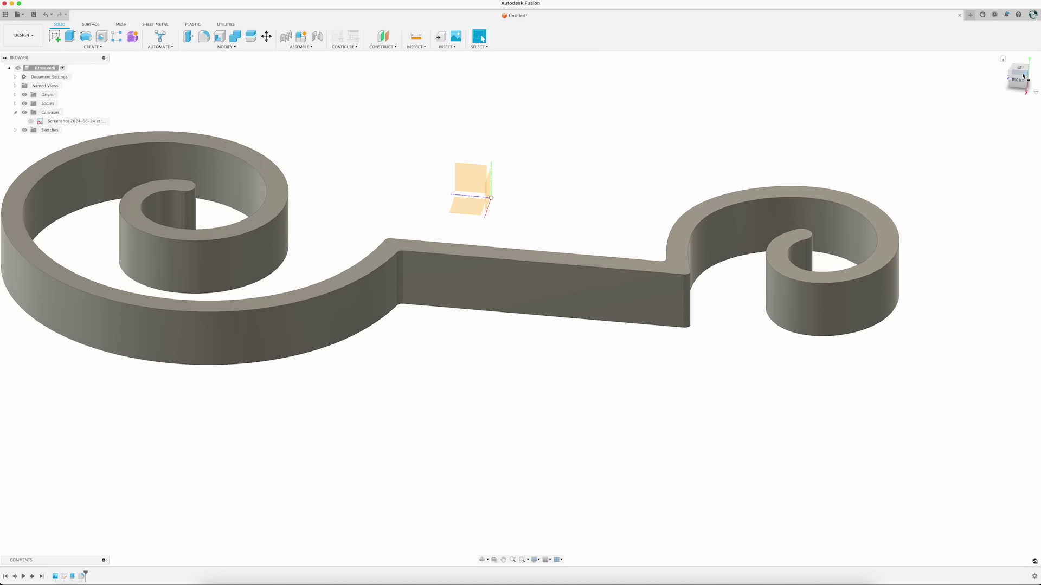
Step: Start a sketch on the top face of the straight bar and draw a reference rectangle 76.20 mm long over it
click(1004, 59)
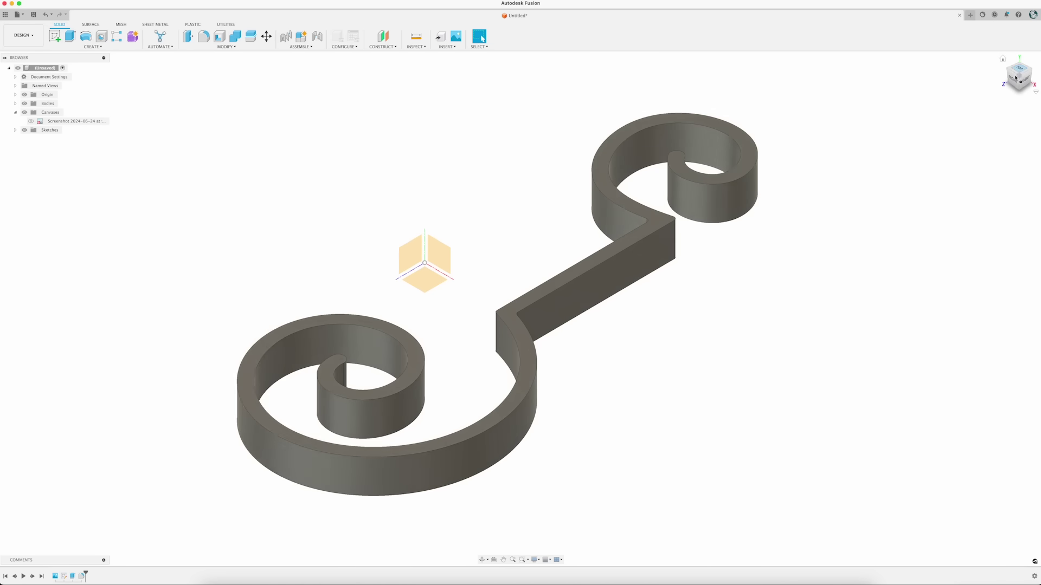
click(1019, 68)
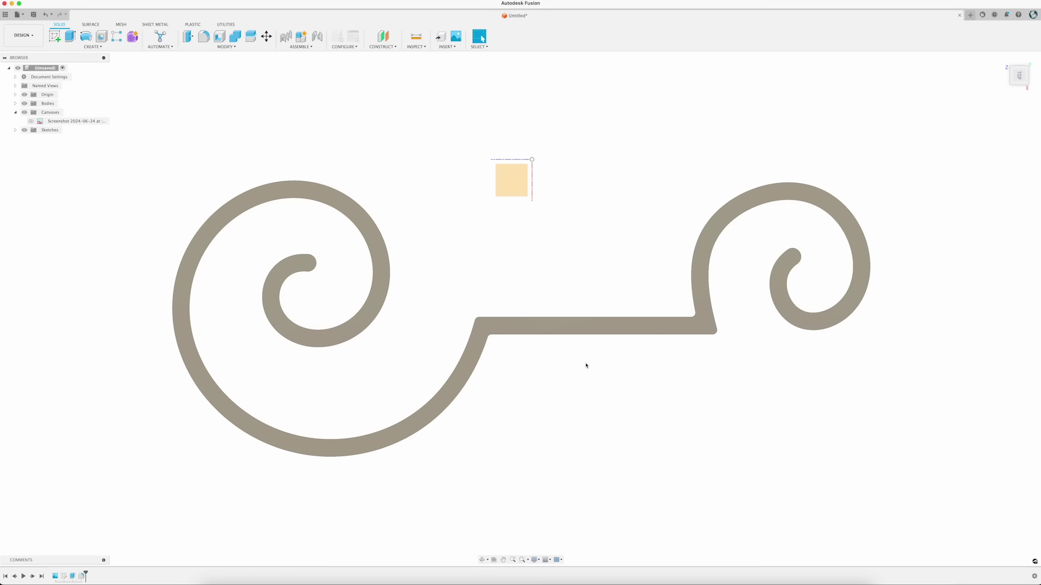
click(619, 328)
scroll(619, 328, up, 4)
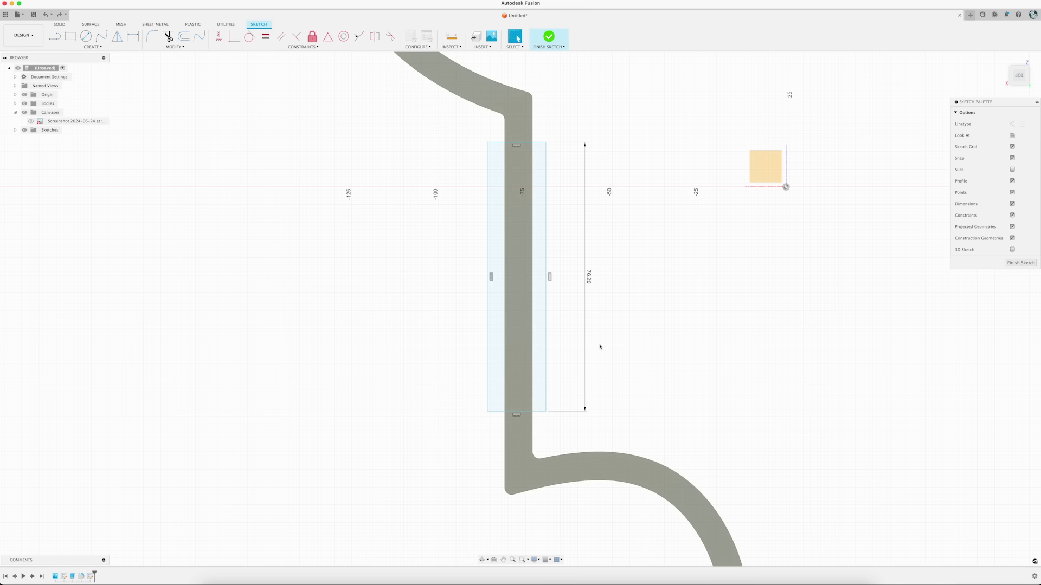
Step: Undo the rectangle's last shift, then move the whole rectangle sideways so it stands just beside the straight bar
key(super+z)
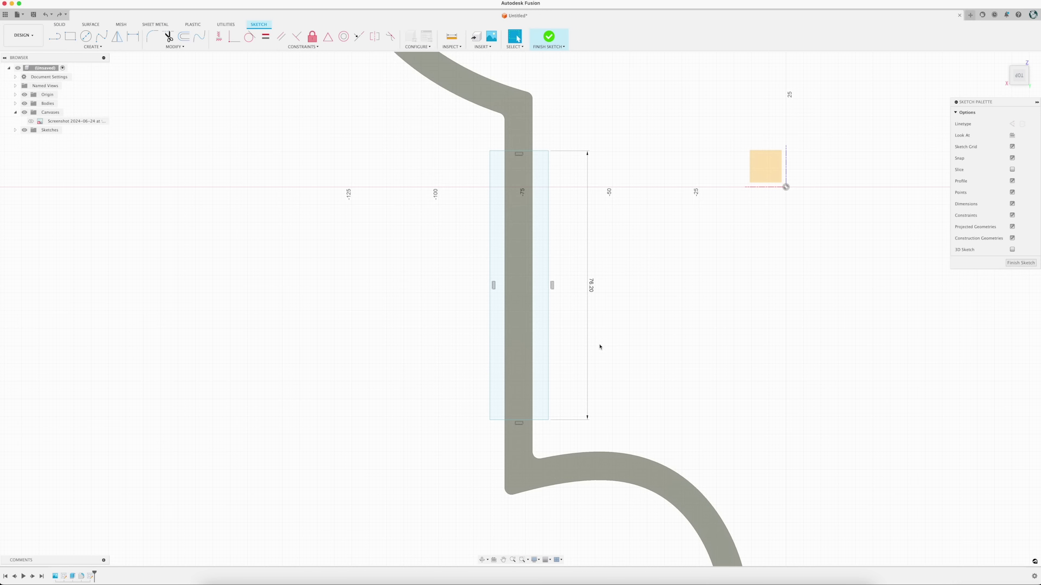
double_click(549, 304)
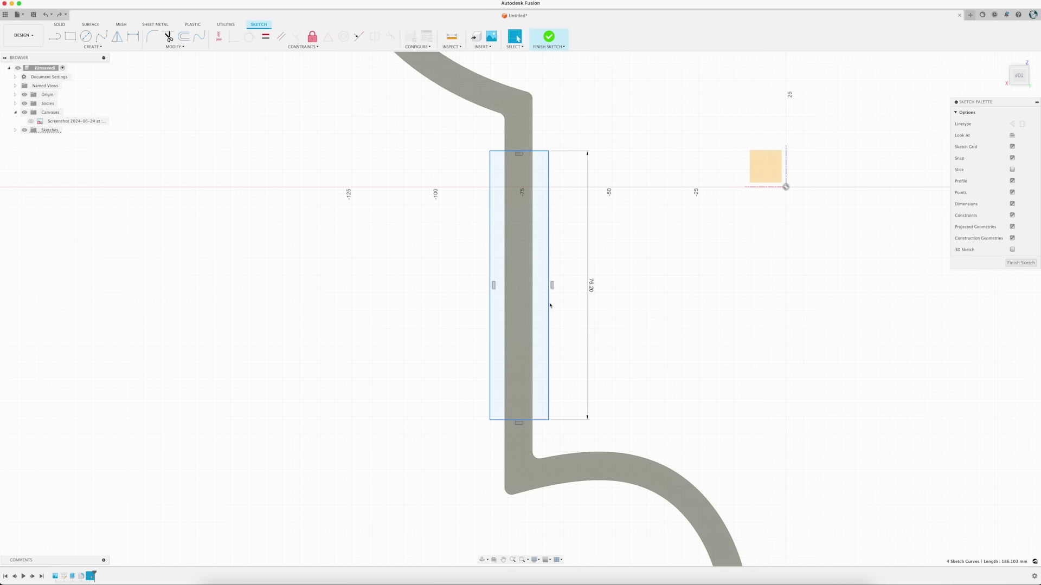
drag(549, 303, 599, 304)
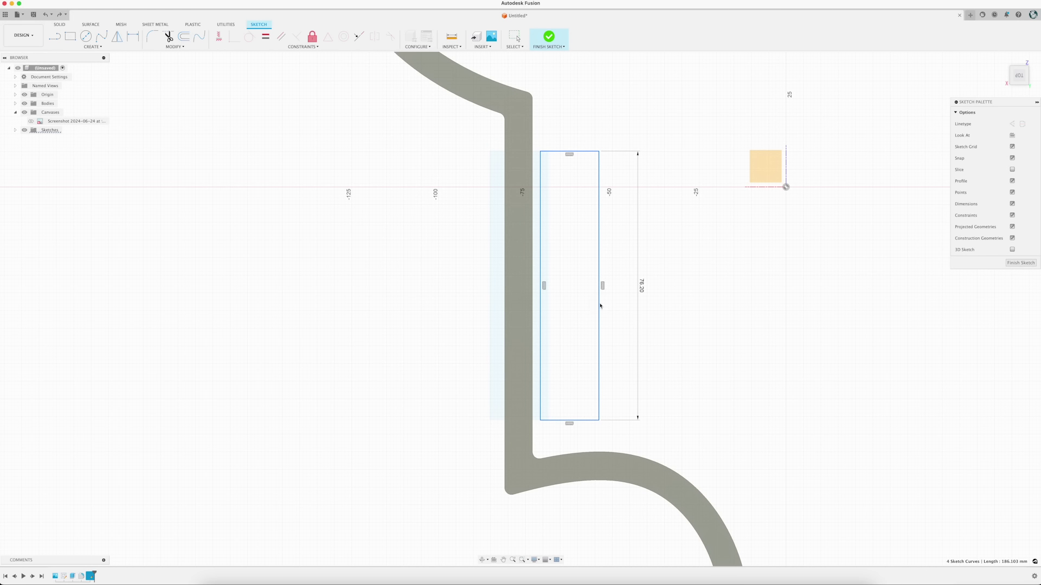
click(677, 296)
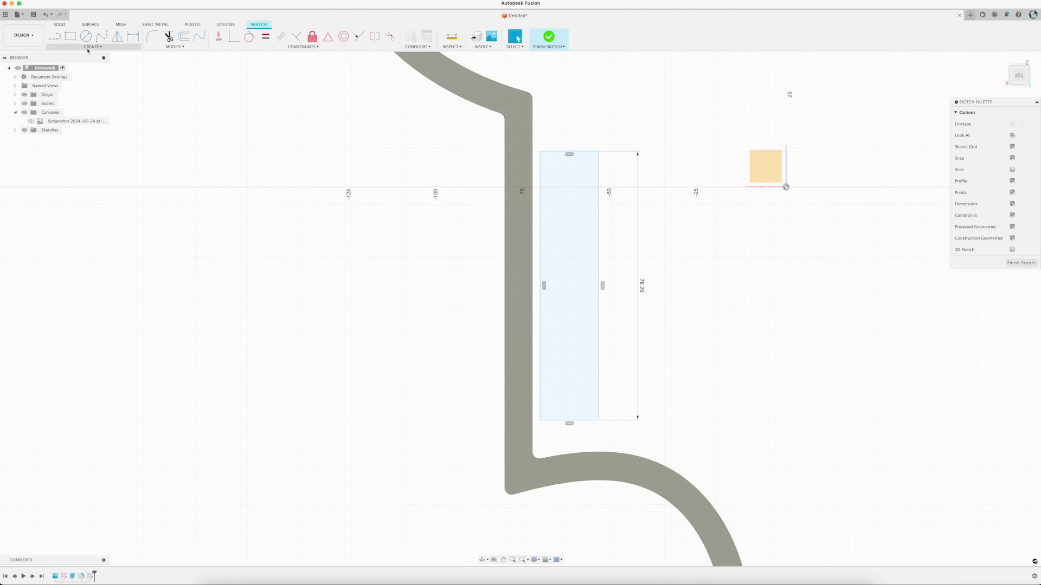
Step: Draw two lines straight across the bar, starting from the two nearest corners of the reference rectangle
click(54, 37)
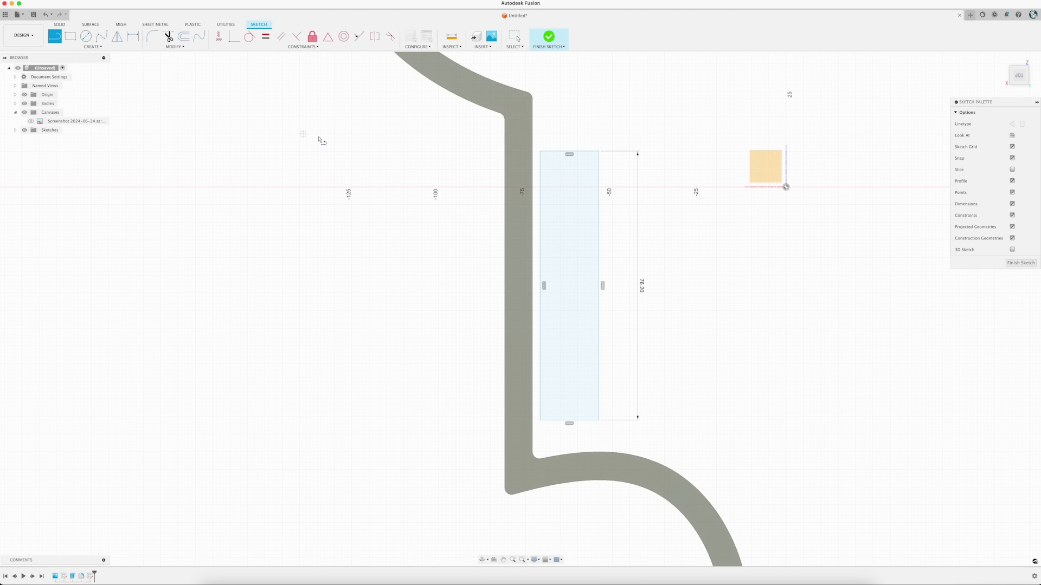
click(540, 151)
click(500, 150)
click(499, 131)
click(539, 420)
click(500, 420)
Step: Draw a circle 4 mm in diameter in the empty area beside the bar
key(c)
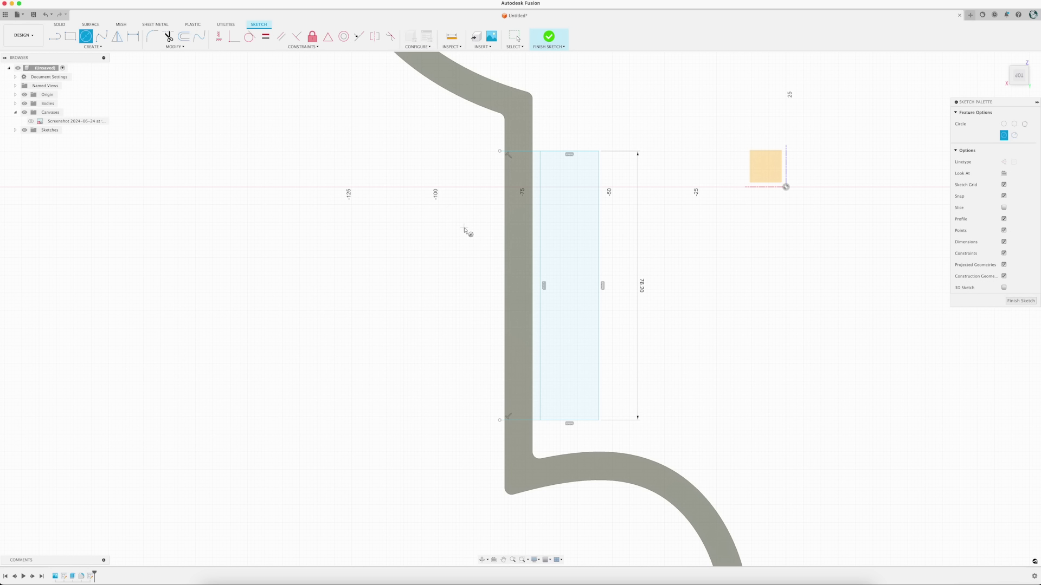
click(465, 230)
text(4)
key(Return)
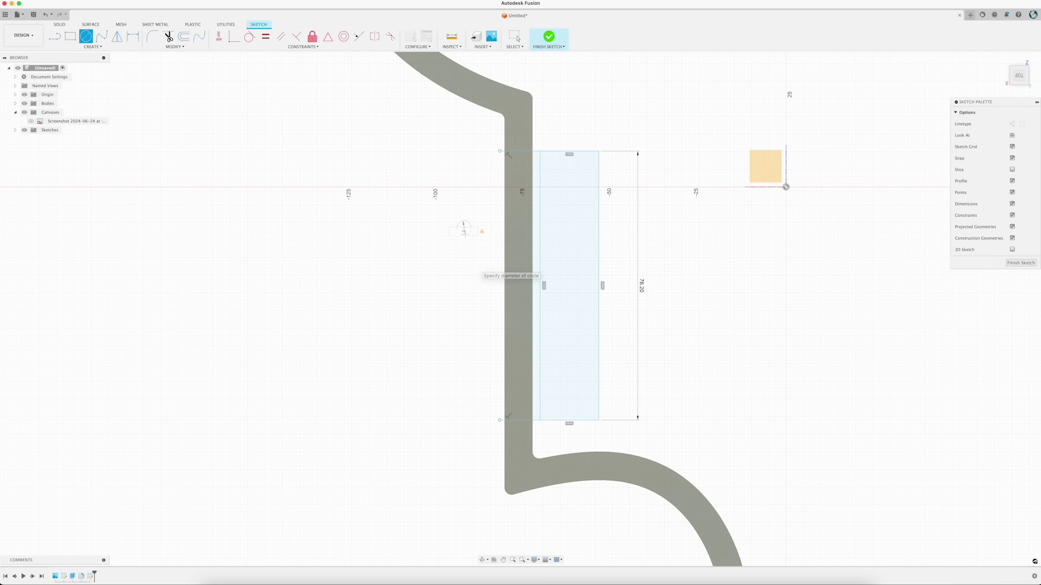
key(Escape)
Step: Move the circle onto the bar so it overlaps the upper cross line, and dimension its centre 4 mm from the bar's edge
scroll(473, 234, up, 3)
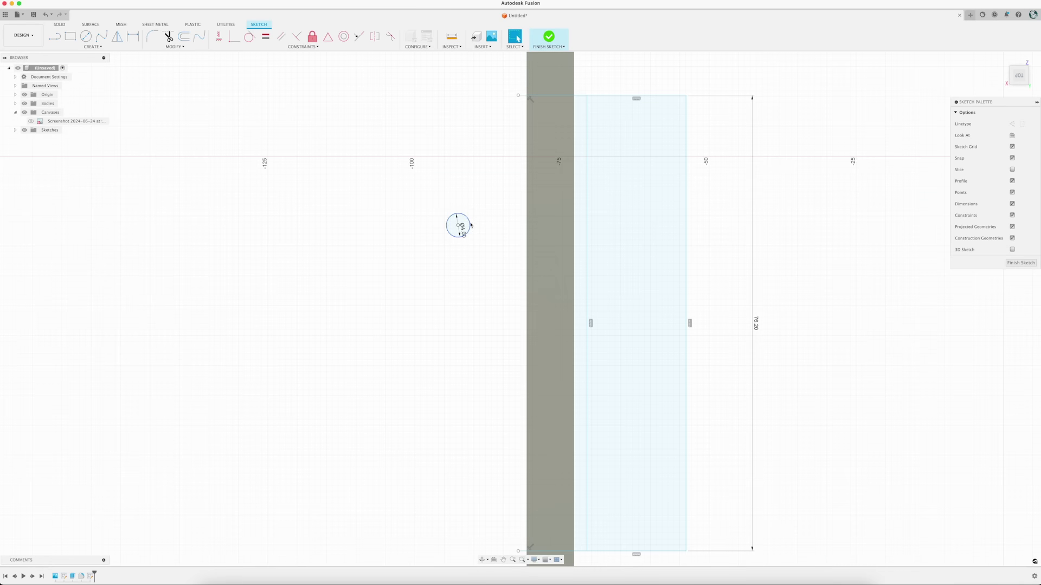
drag(470, 223, 562, 102)
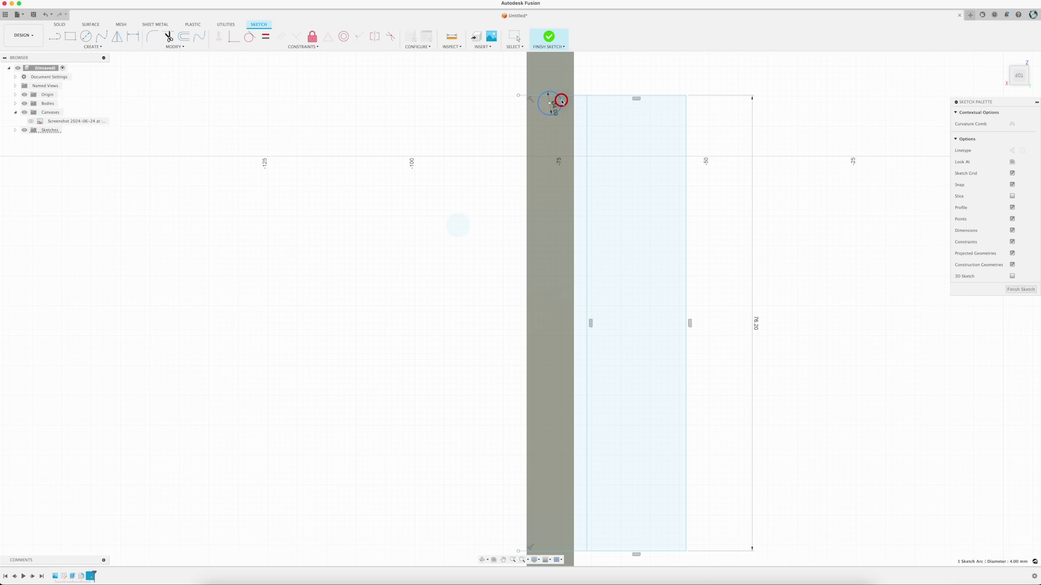
scroll(560, 101, up, 5)
scroll(540, 212, down, 1)
middle_drag(557, 115, 544, 226)
scroll(544, 226, up, 2)
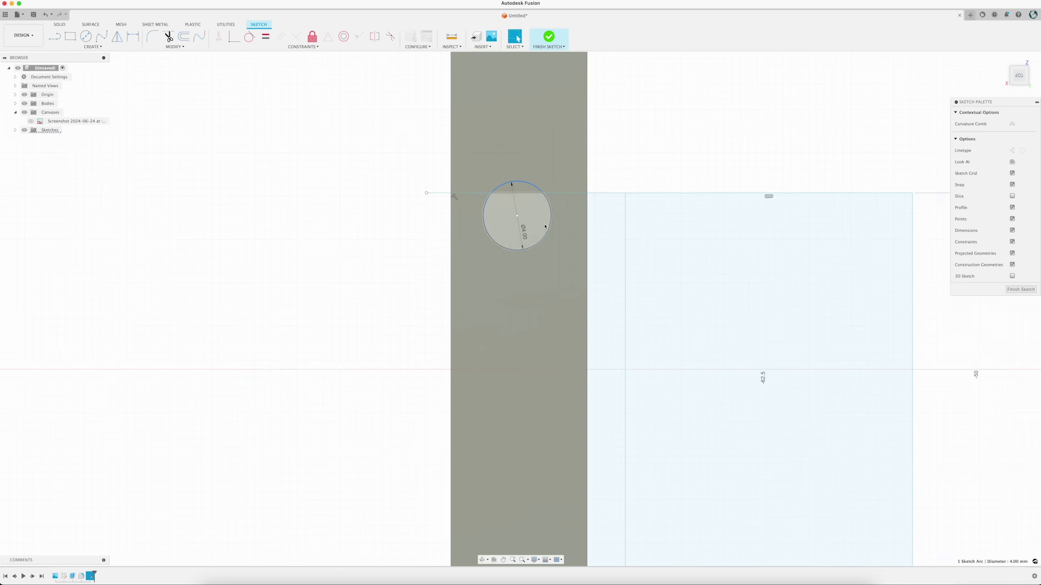
scroll(545, 227, up, 3)
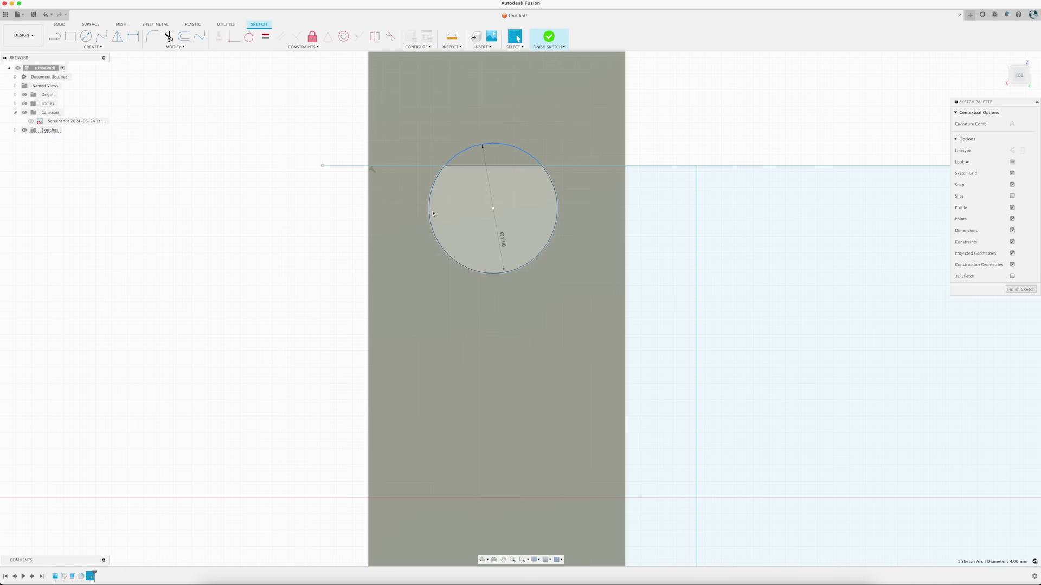
Step: Copy the upper cross line and its circle down the bar with a Y distance of -76.20 mm
scroll(559, 204, down, 10)
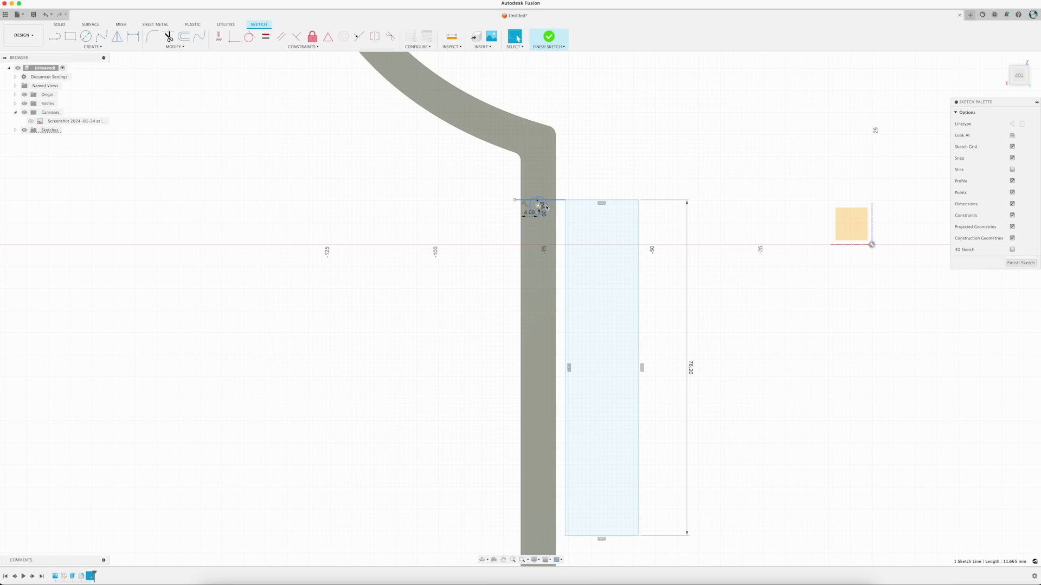
click(545, 207)
right_click(546, 207)
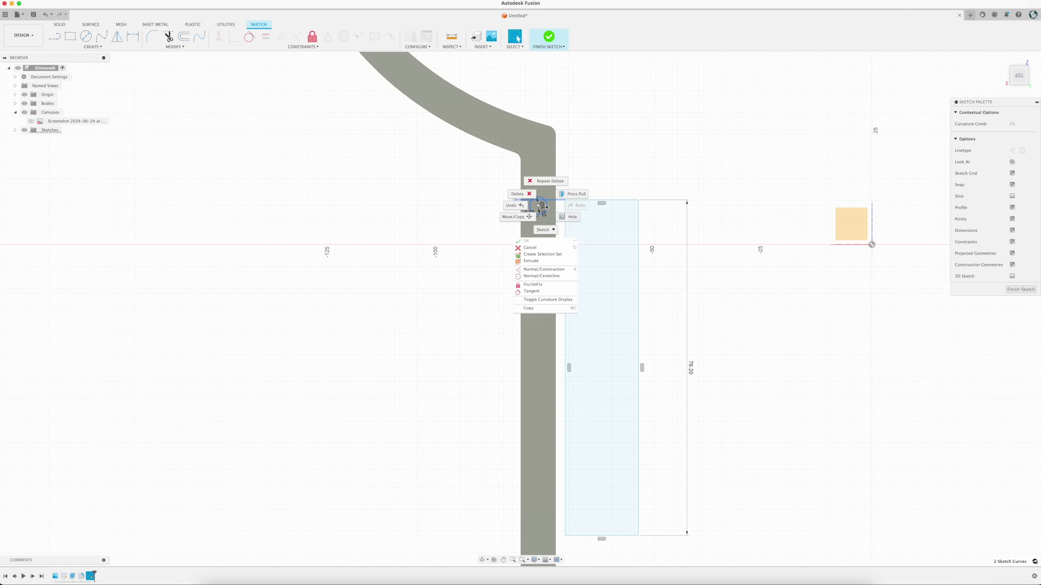
click(513, 217)
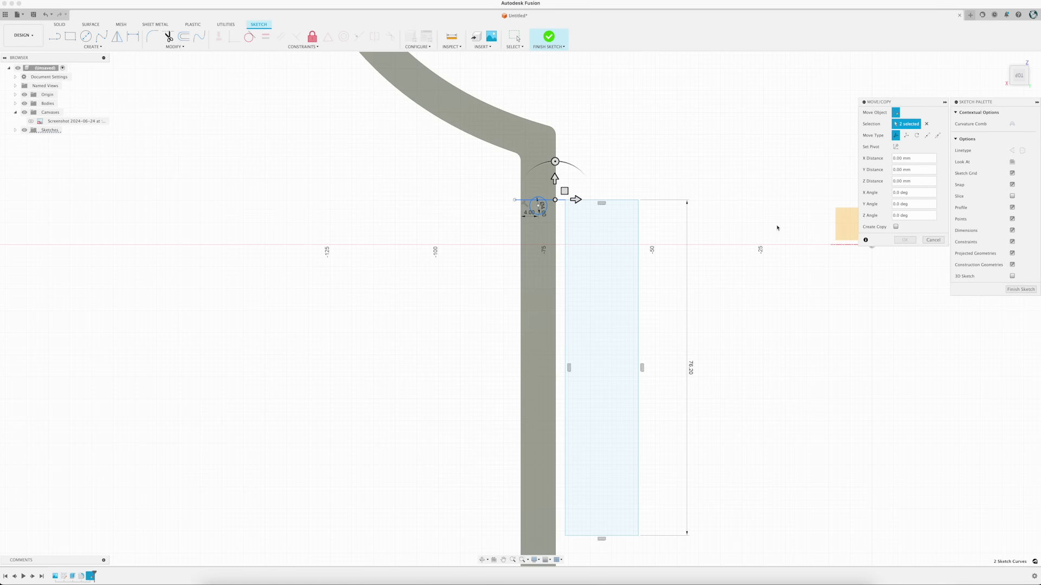
click(896, 227)
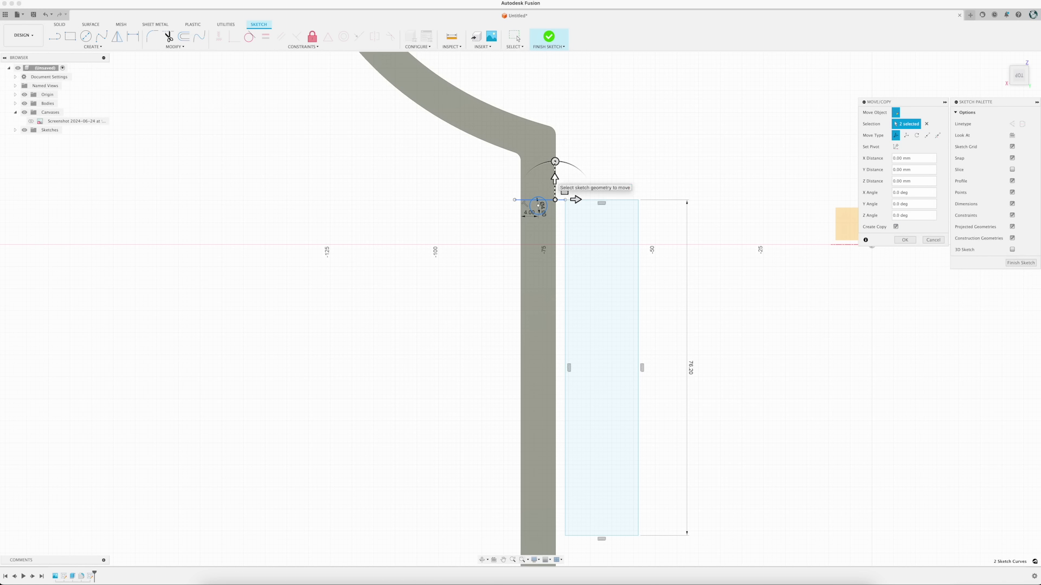
drag(558, 177, 578, 513)
scroll(578, 512, up, 10)
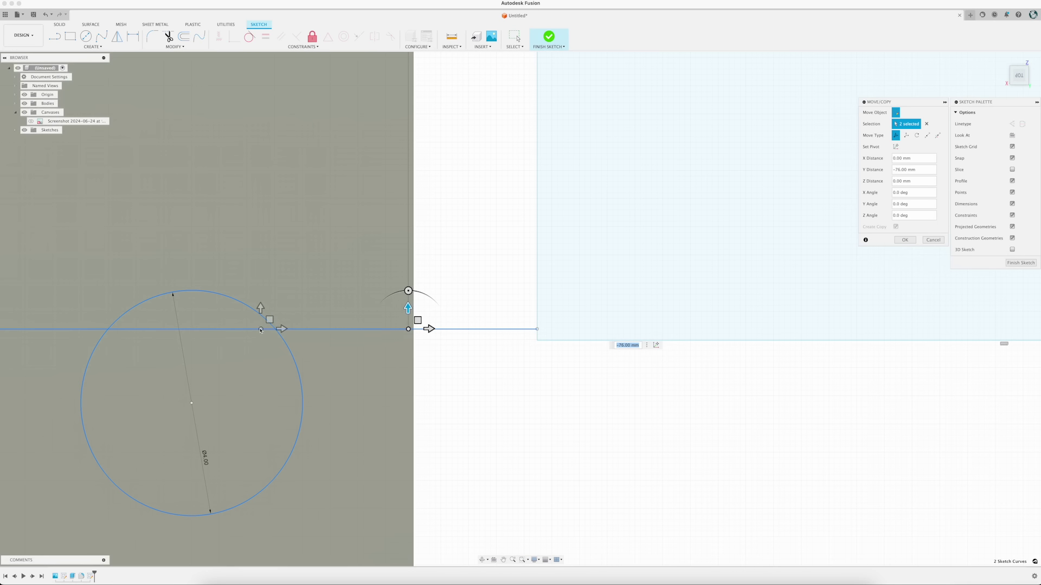
click(408, 308)
drag(408, 309, 408, 320)
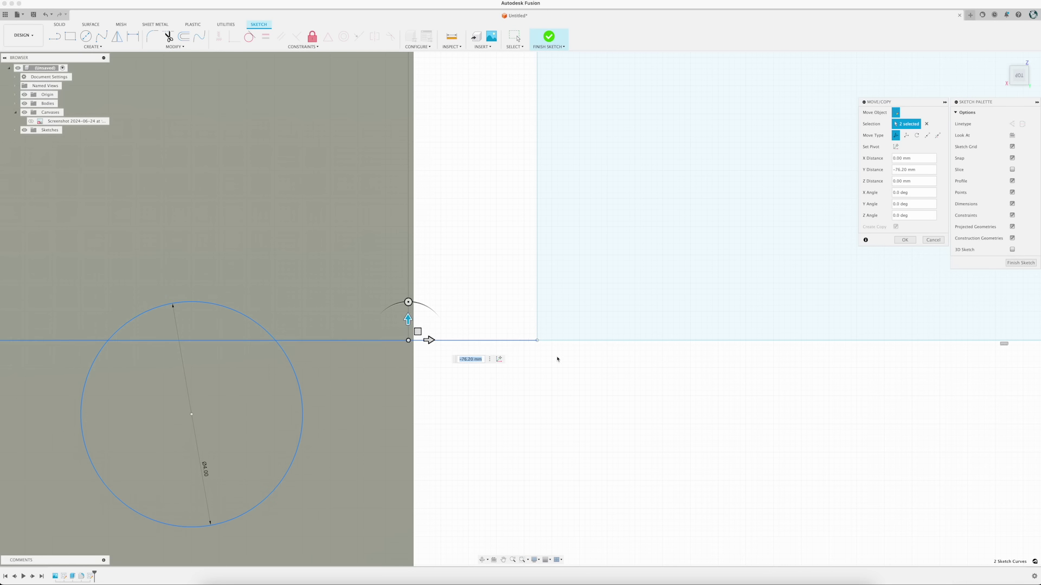
scroll(557, 358, down, 6)
scroll(557, 358, down, 2)
middle_drag(698, 235, 657, 311)
scroll(657, 311, down, 1)
click(906, 240)
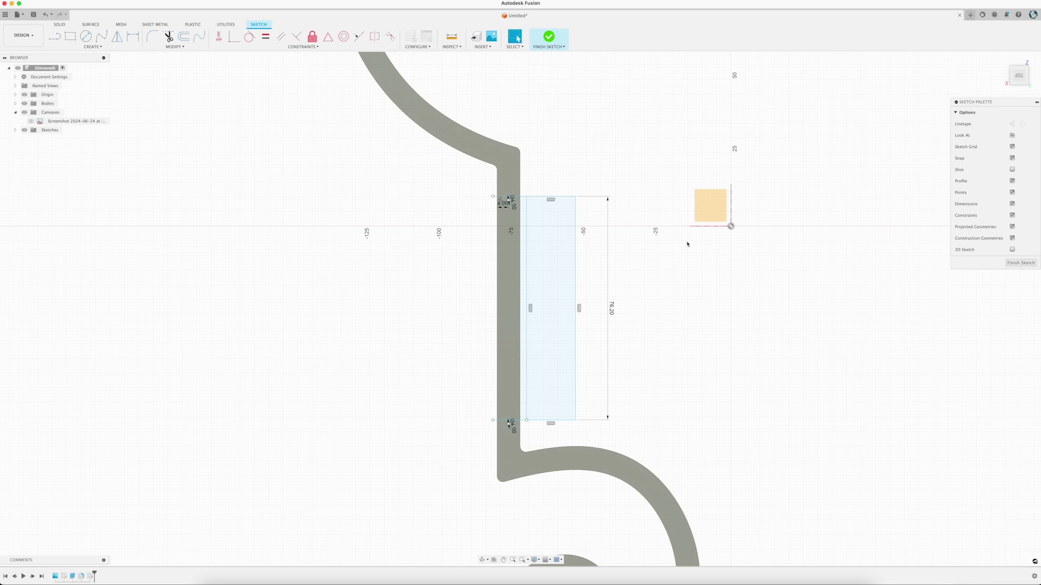
Step: Delete the reference rectangle and select the bar profile between the cross lines together with both parts of the lower circle
double_click(575, 258)
key(Delete)
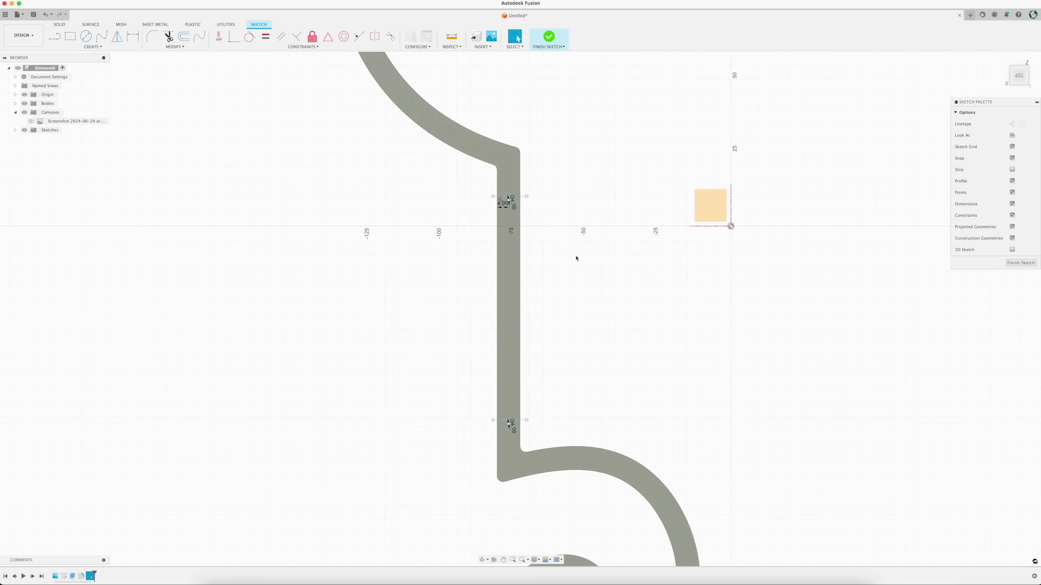
click(510, 250)
scroll(515, 418, up, 10)
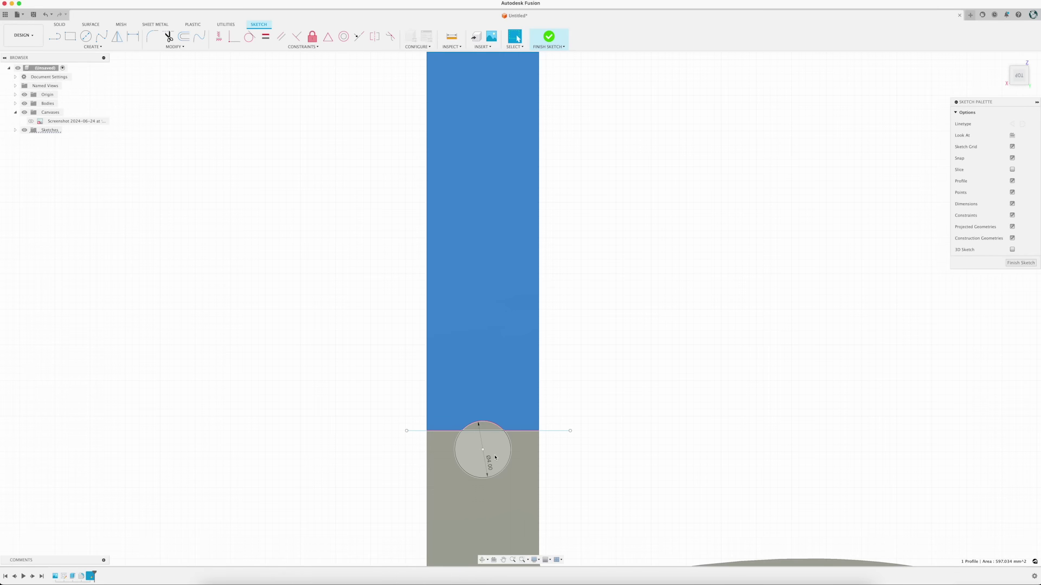
shift+click(492, 434)
shift+click(485, 451)
scroll(641, 381, down, 5)
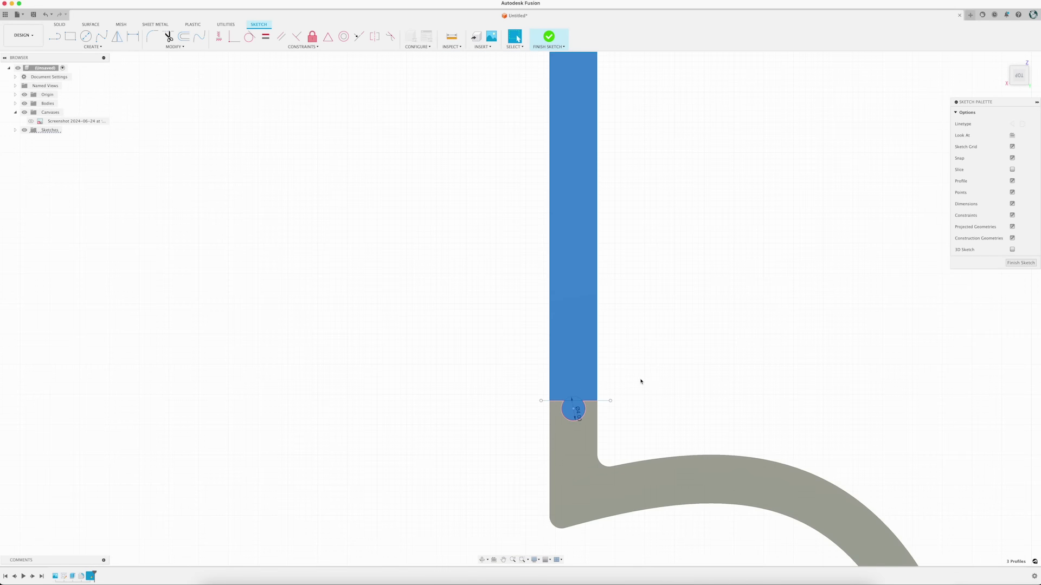
Step: Extrude the selected bar and lower circle profiles by -22 mm through the scrollwork's full thickness as a new body
shift+middle_drag(674, 326, 518, 205)
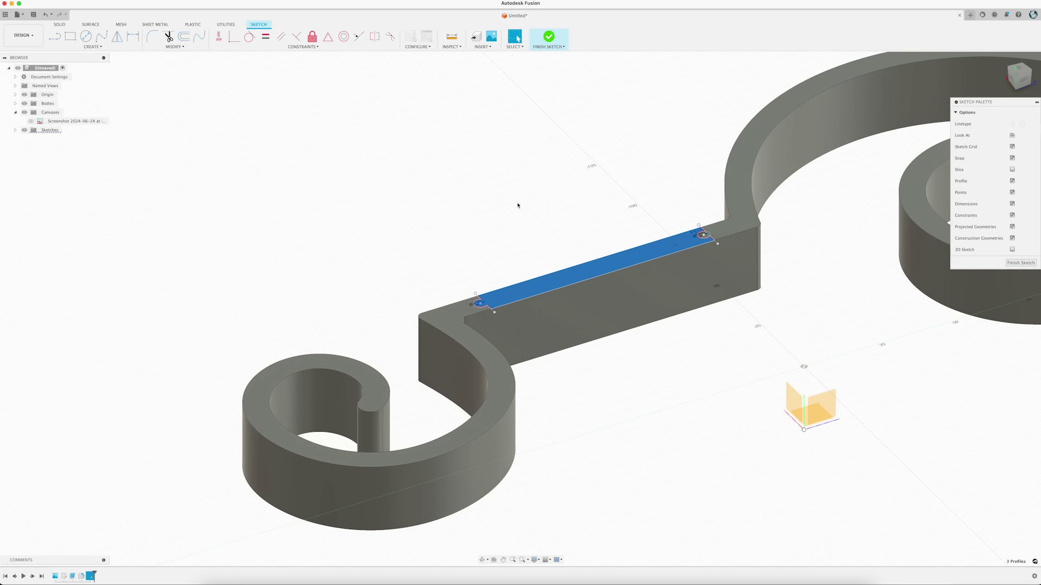
key(e)
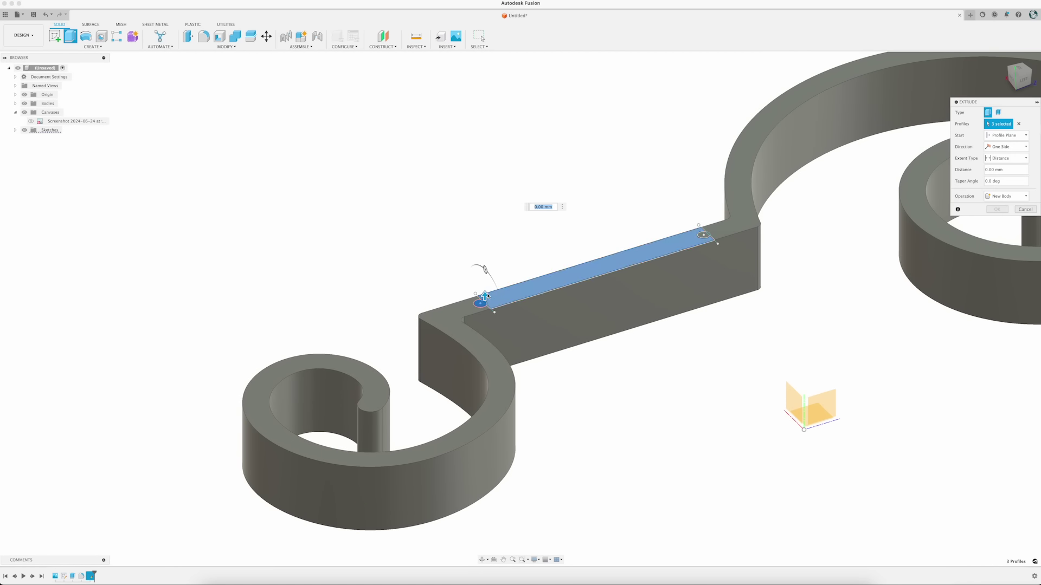
drag(485, 293, 493, 390)
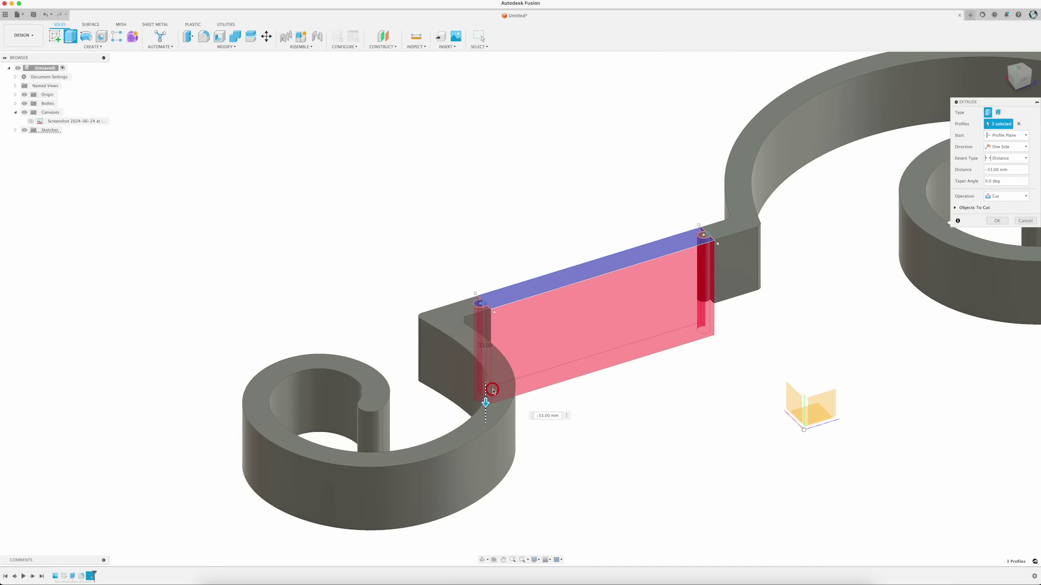
shift+middle_drag(708, 426, 630, 157)
scroll(704, 381, down, 1)
click(680, 341)
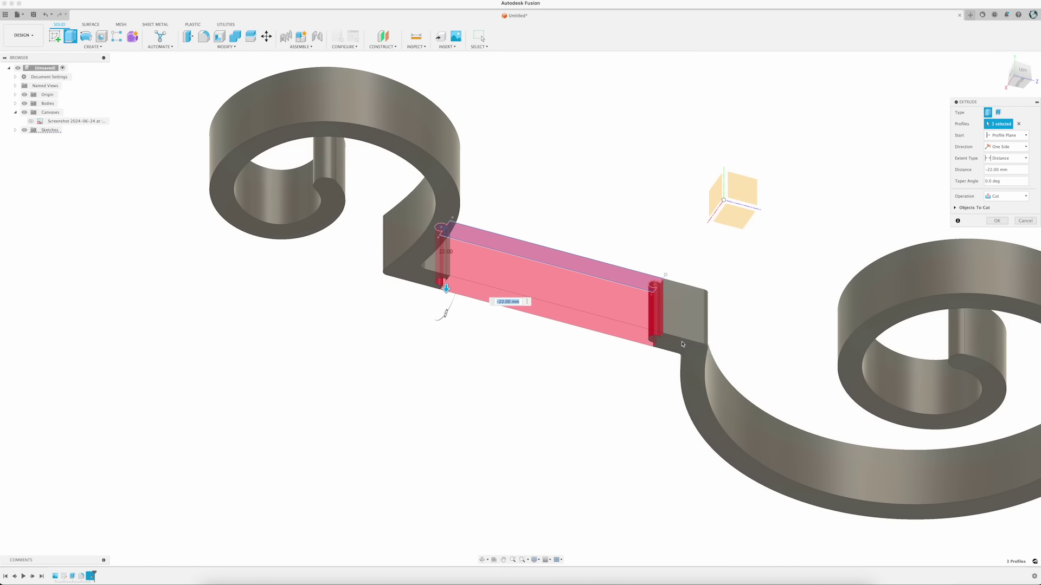
click(999, 197)
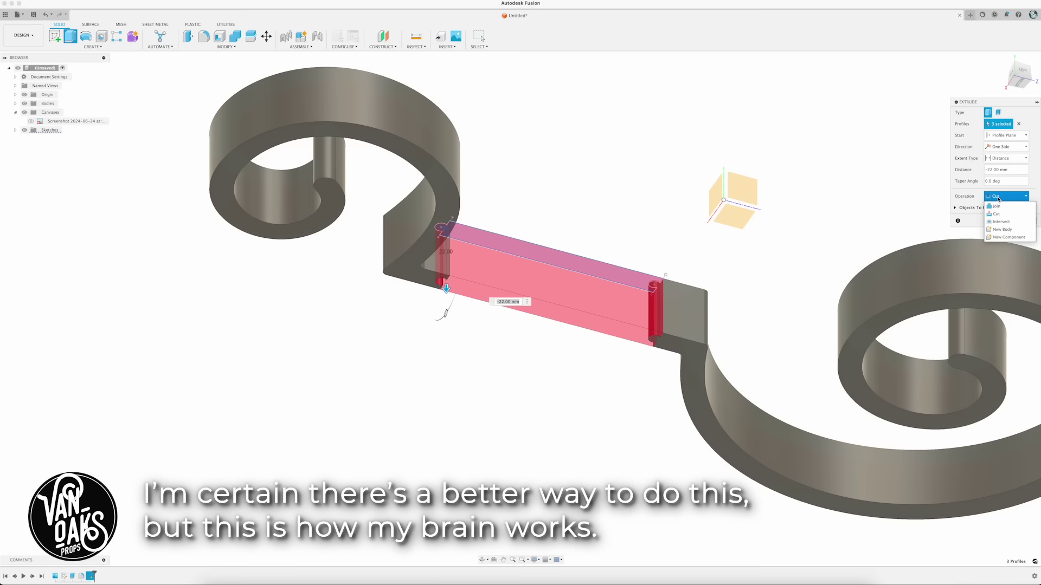
click(997, 230)
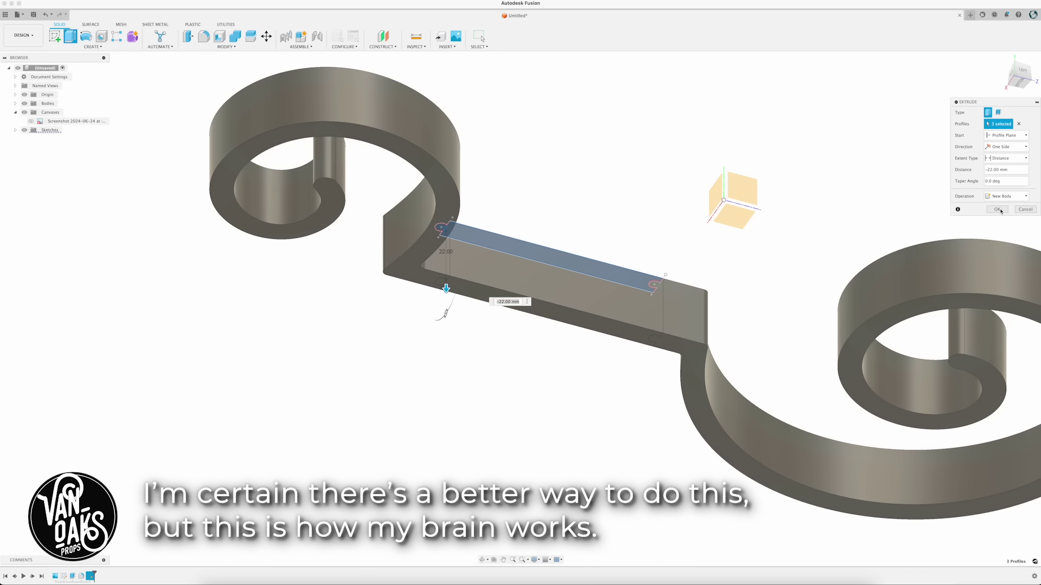
click(997, 210)
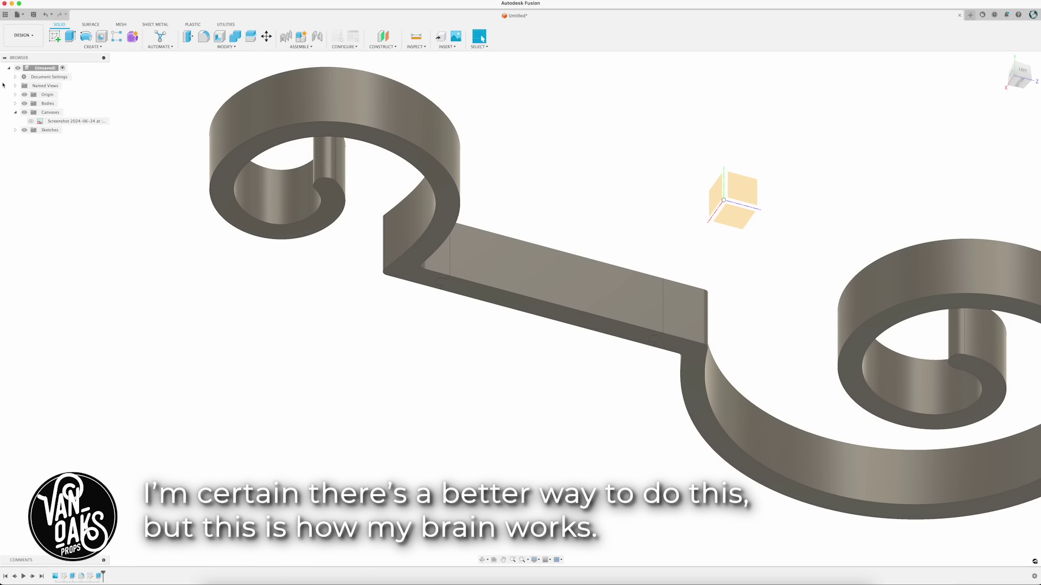
Step: Expand the list of bodies and hide Body2, the separate bar piece, keeping the complete scrollwork body shown
click(15, 104)
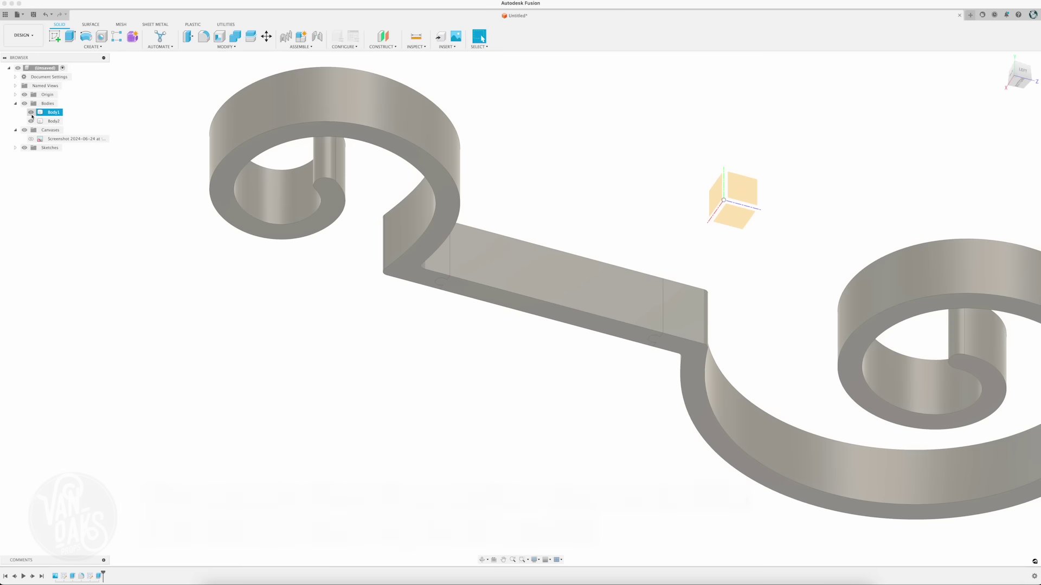
click(31, 112)
click(31, 113)
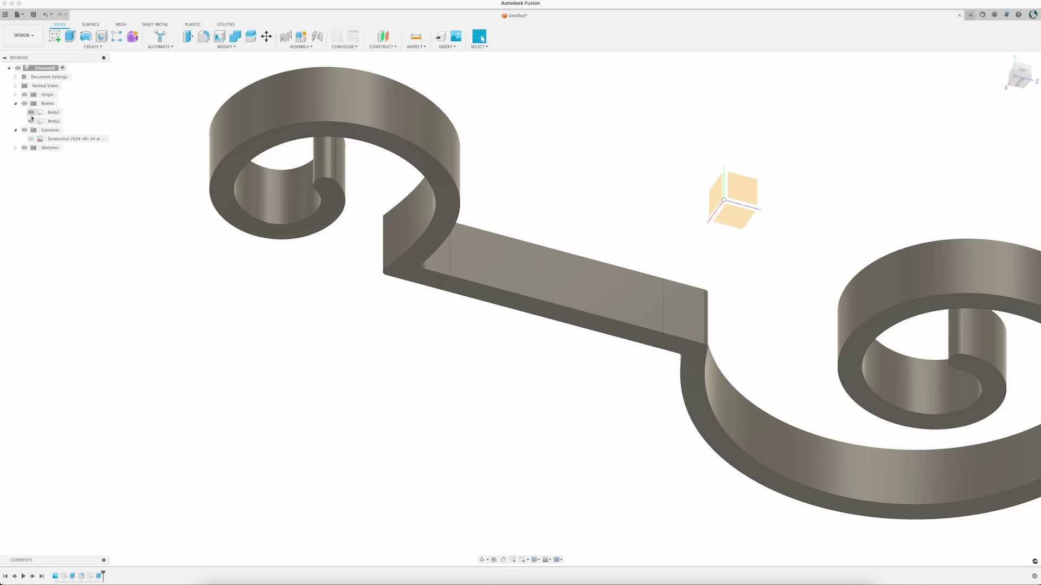
click(31, 121)
Step: Show the connector sketch and select the bar profile between the cross lines together with both parts of the lower circle
shift+middle_drag(567, 197, 557, 253)
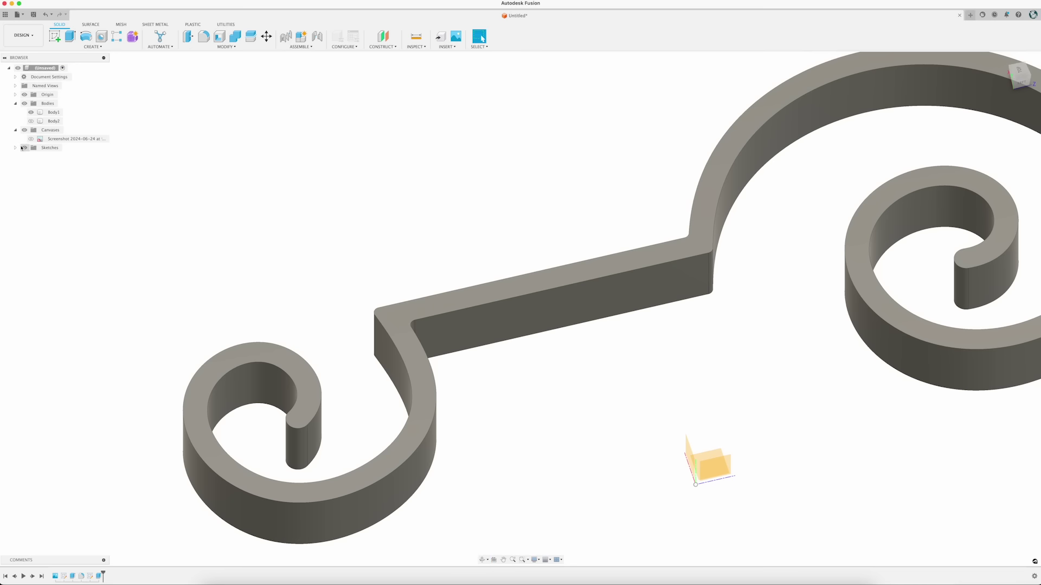
click(21, 147)
click(458, 298)
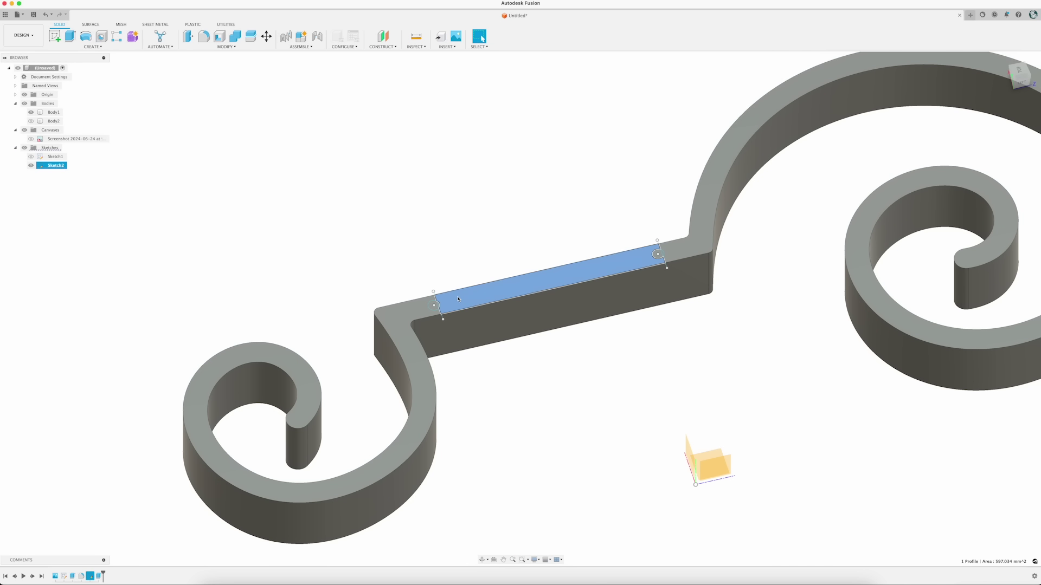
scroll(442, 300, up, 3)
shift+click(426, 309)
scroll(432, 309, up, 5)
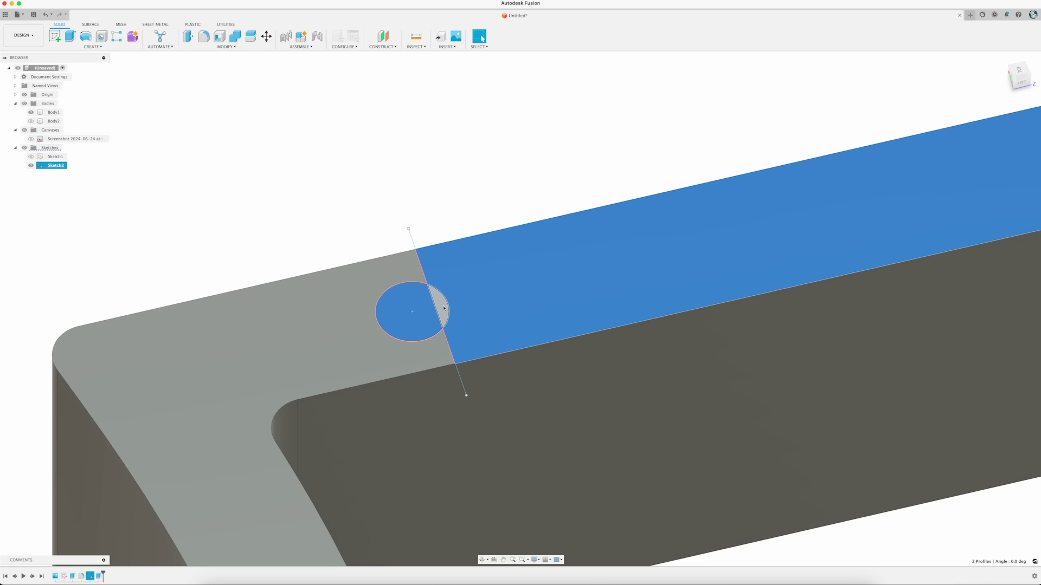
scroll(444, 308, down, 10)
Step: Check the bar piece on its own, restore the full scrollwork, and cut the selected profiles down through it
click(31, 112)
click(31, 121)
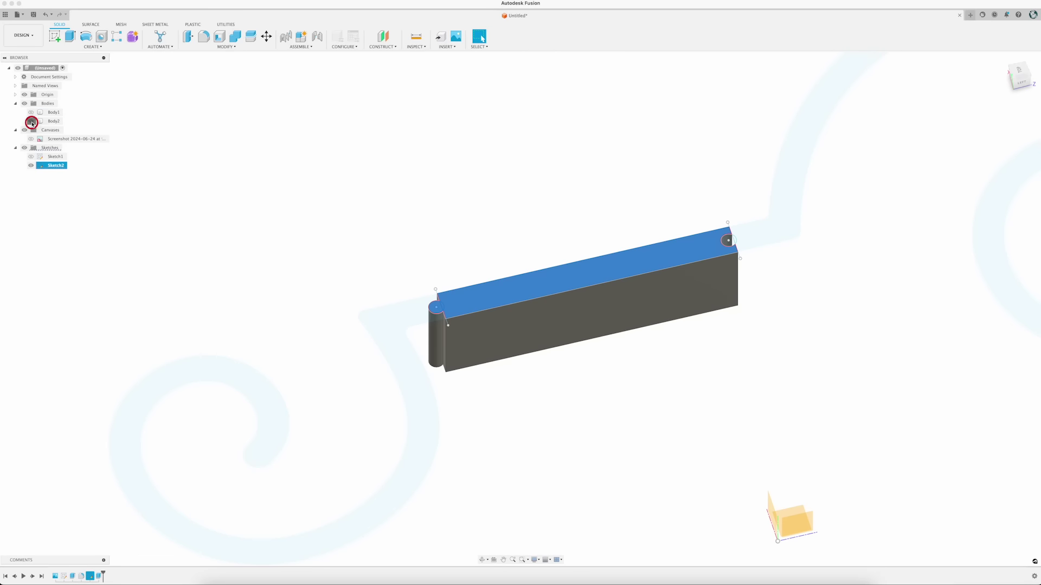
click(31, 121)
click(31, 112)
key(e)
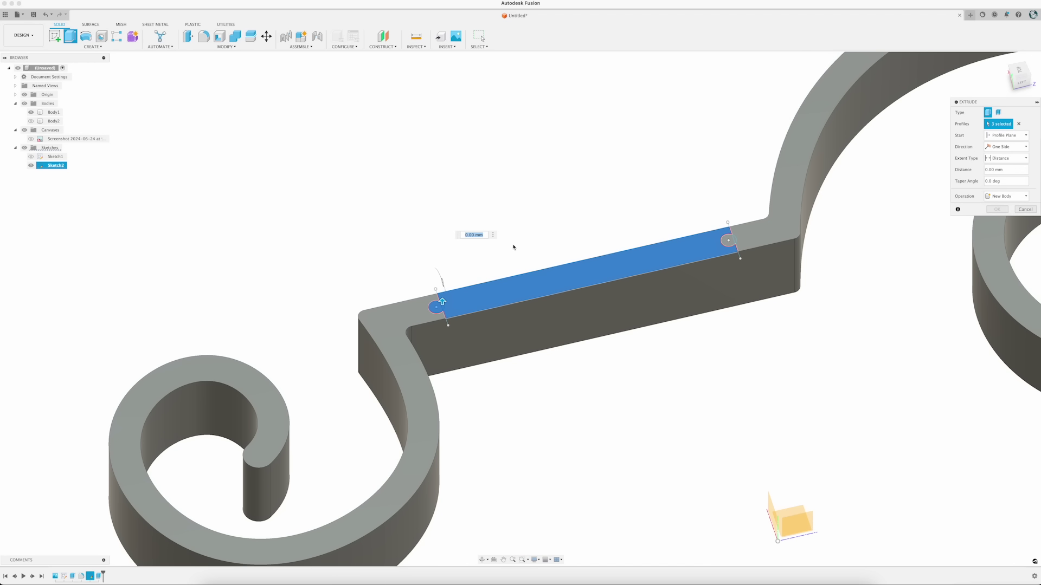
drag(443, 304, 450, 400)
key(Return)
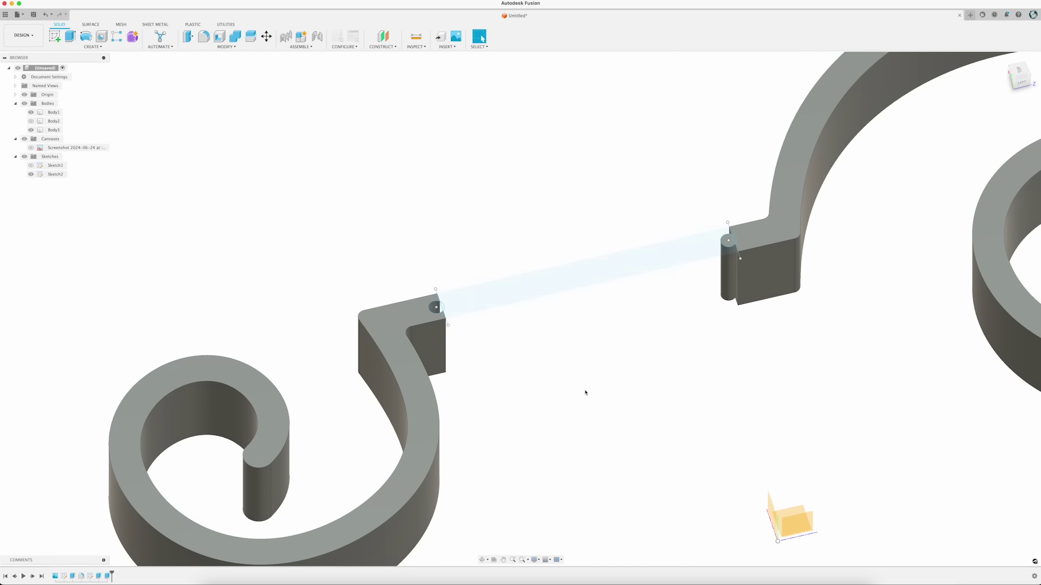
Step: Hide Sketch2 and show Body2 again, toggling it to check how the bar piece fits between the scroll ends
click(32, 174)
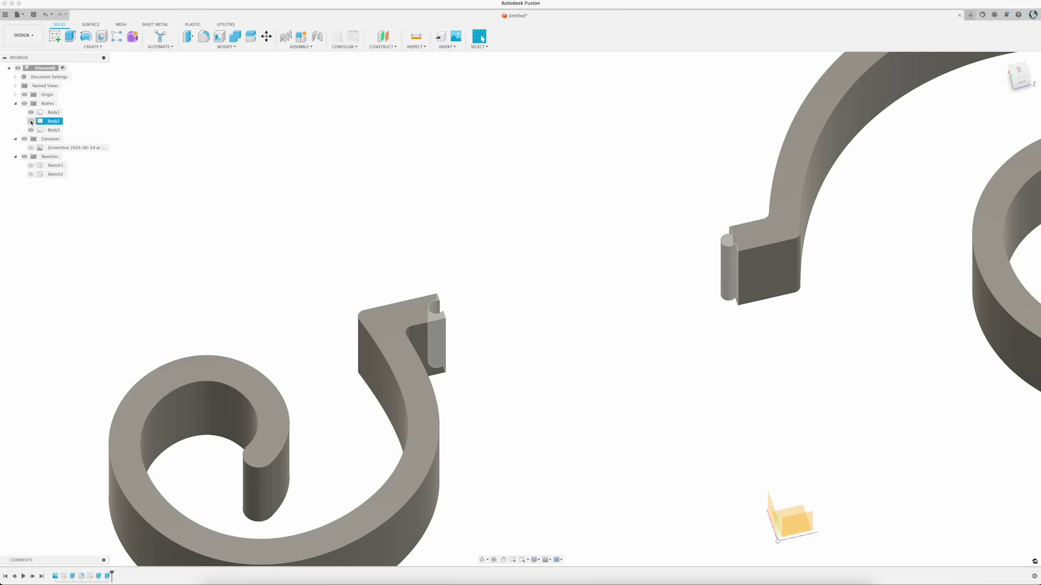
click(30, 120)
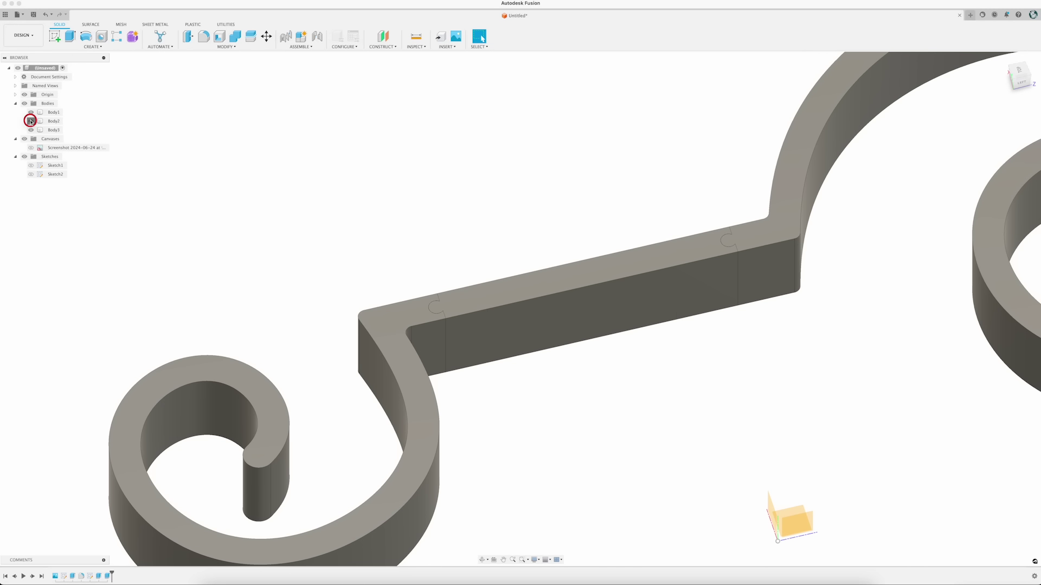
click(30, 121)
click(30, 121)
click(30, 121)
click(31, 121)
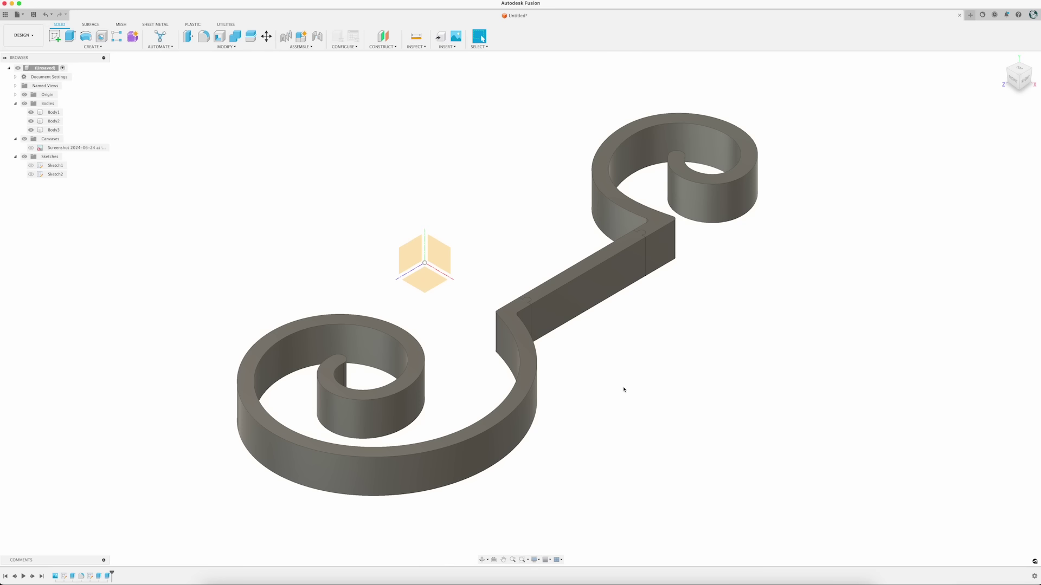
Step: Sketch a circle 22 mm in diameter centred on the origin of the front plane and finish the sketch
shift+middle_drag(623, 388, 652, 363)
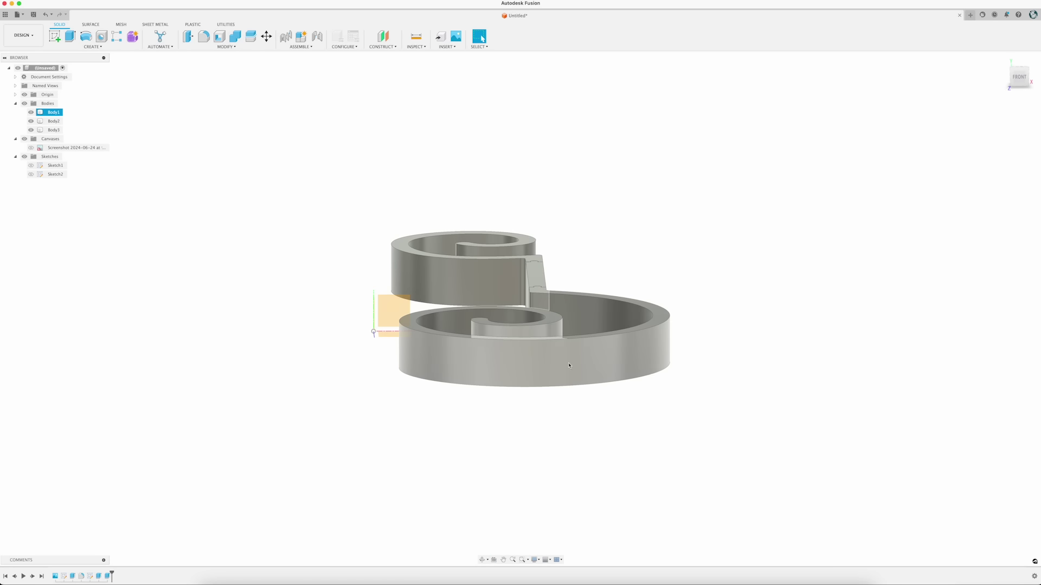
click(390, 309)
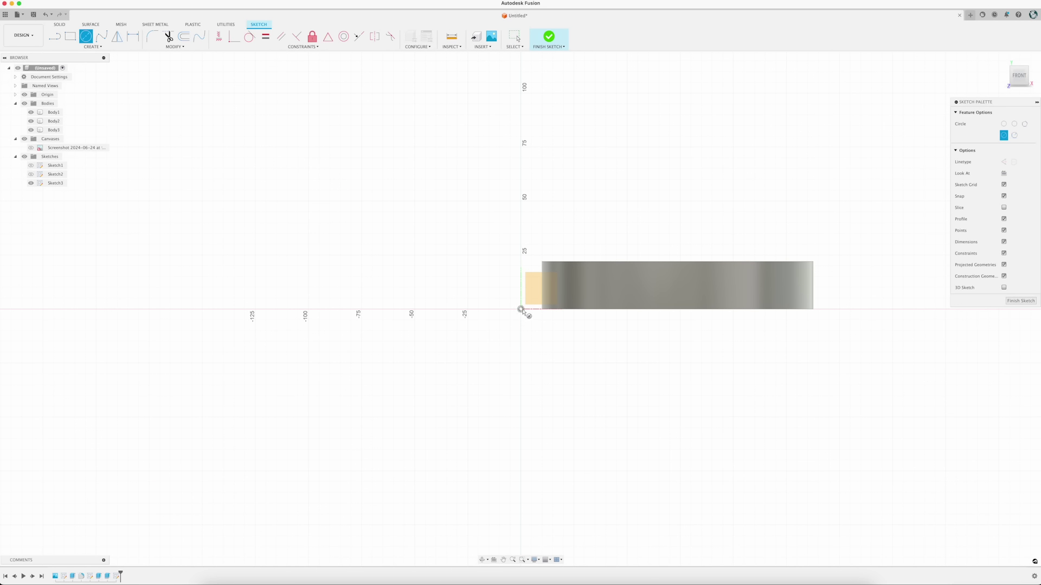
click(521, 310)
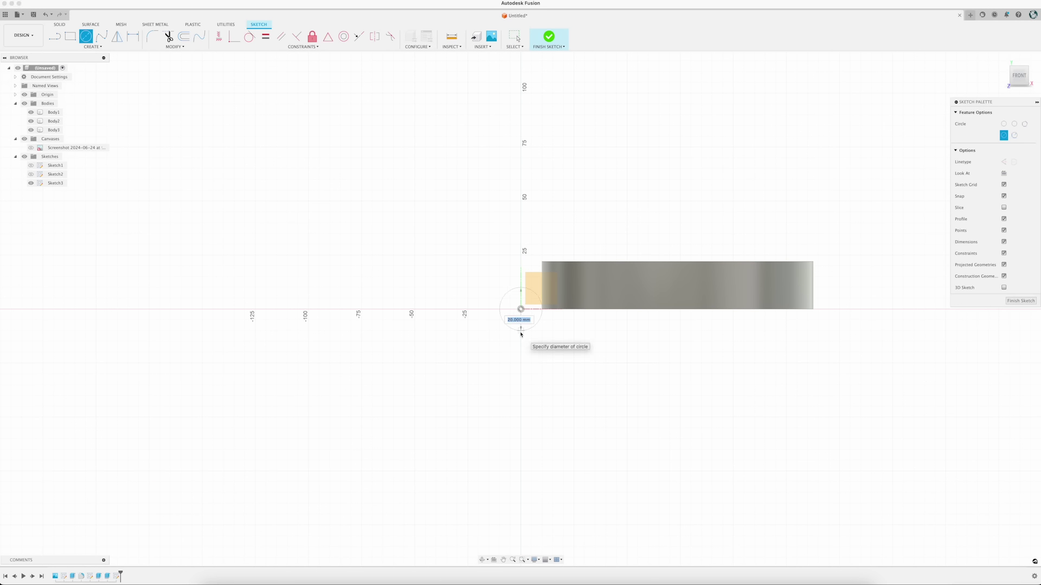
key(Return)
click(517, 38)
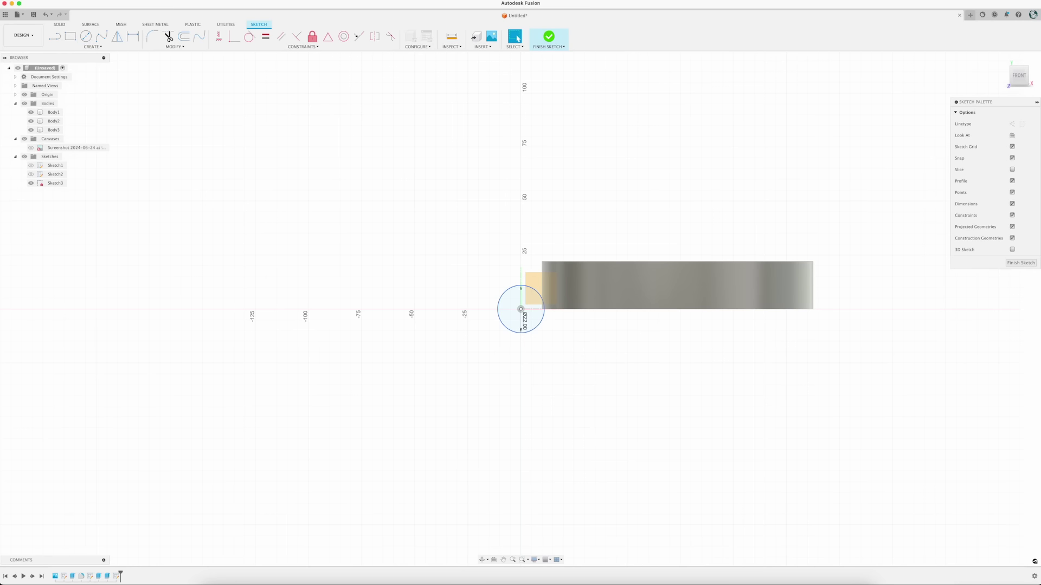
click(1015, 263)
Step: Move all three bodies down to line up with the circle's height and -3 mm along X so they overlap it
click(1019, 76)
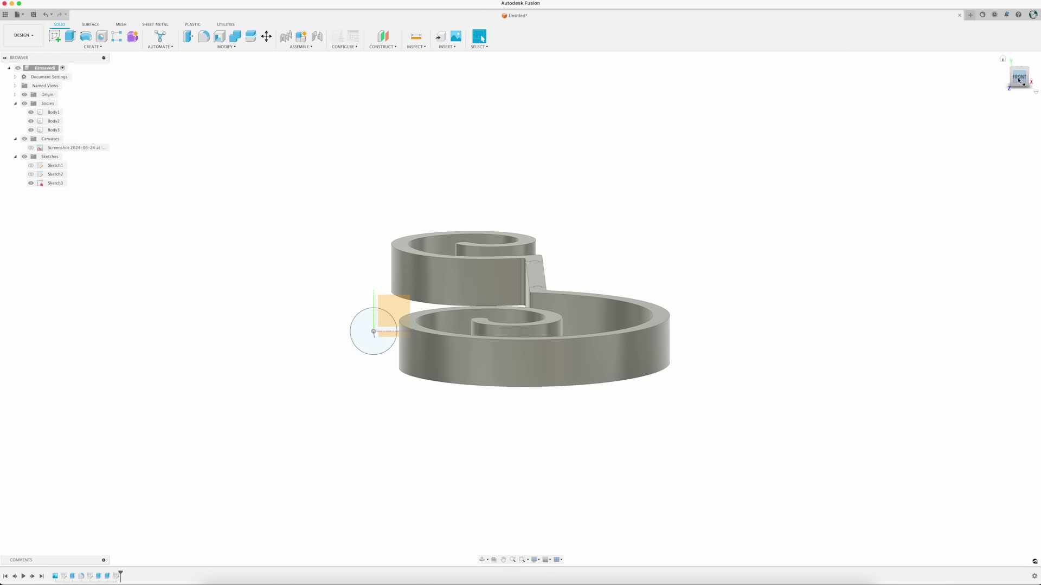
click(52, 130)
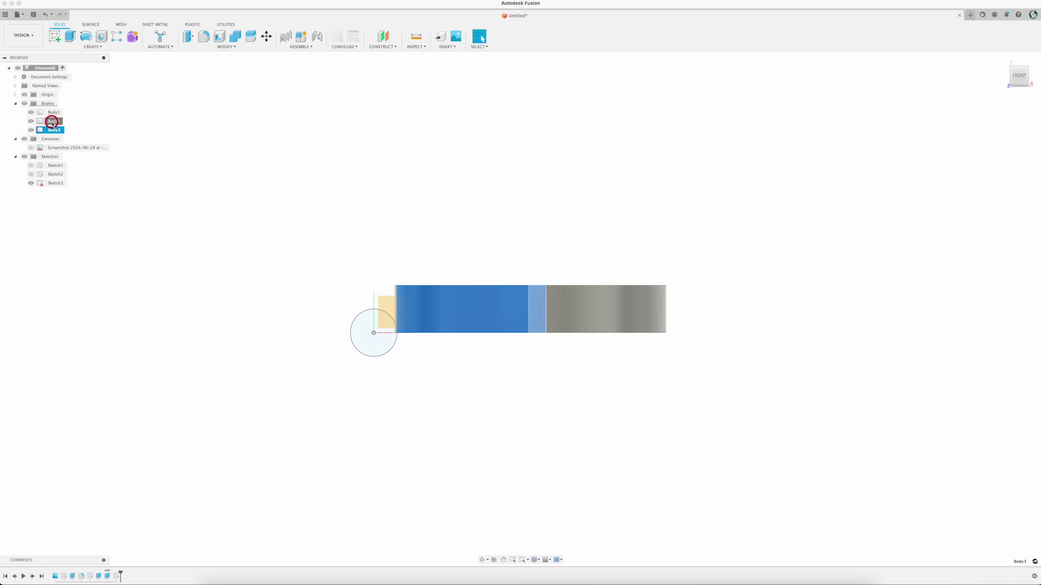
shift+click(53, 113)
right_click(52, 113)
click(71, 119)
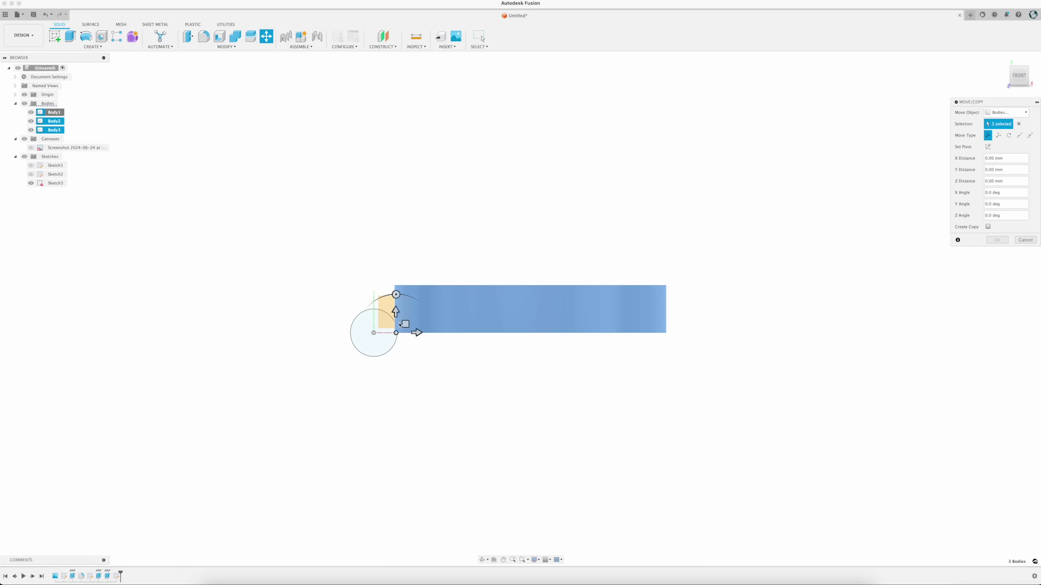
drag(395, 312, 398, 349)
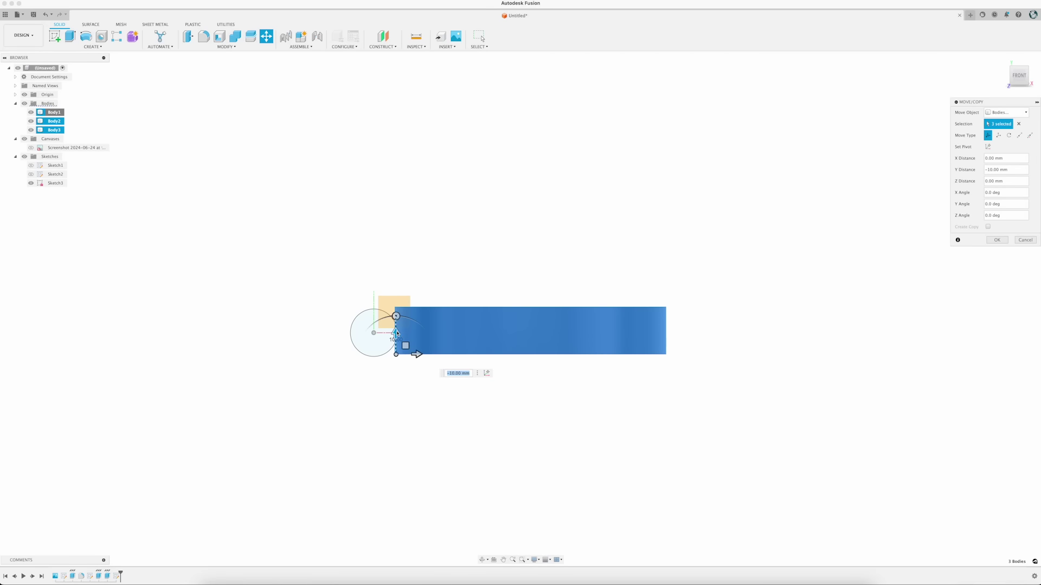
scroll(398, 348, up, 3)
scroll(397, 349, up, 2)
middle_drag(400, 355, 499, 275)
drag(491, 262, 494, 290)
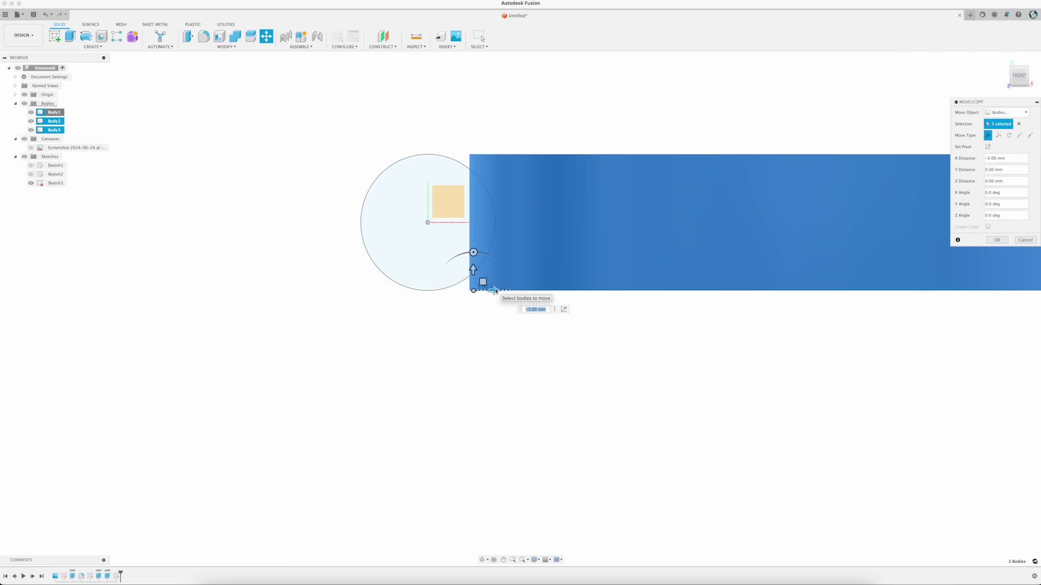
click(998, 240)
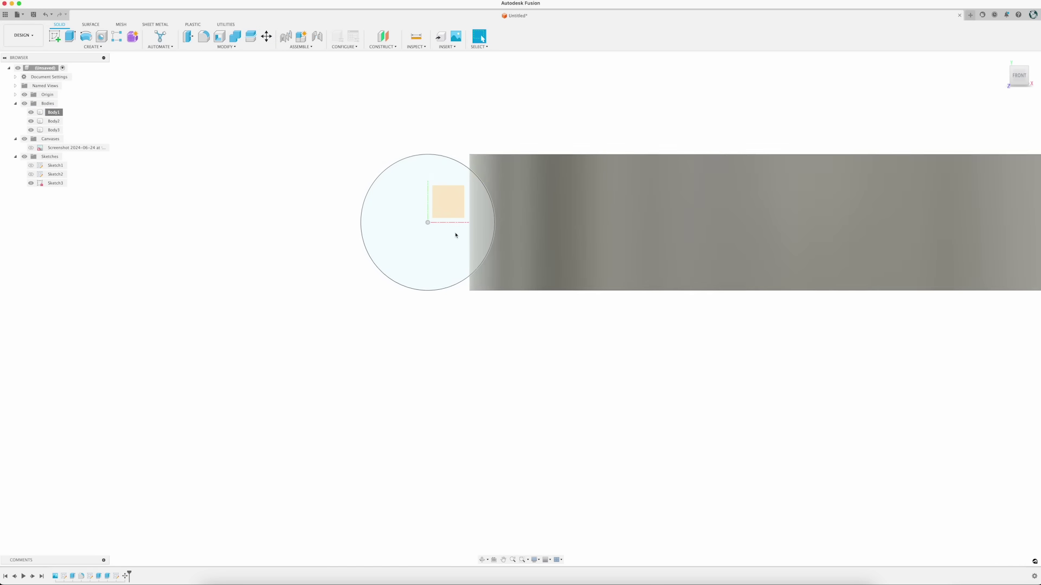
Step: Extrude the circle symmetrically 225 mm as a cut through the outer sides of both scrolls
scroll(455, 234, down, 5)
shift+middle_drag(314, 210, 340, 232)
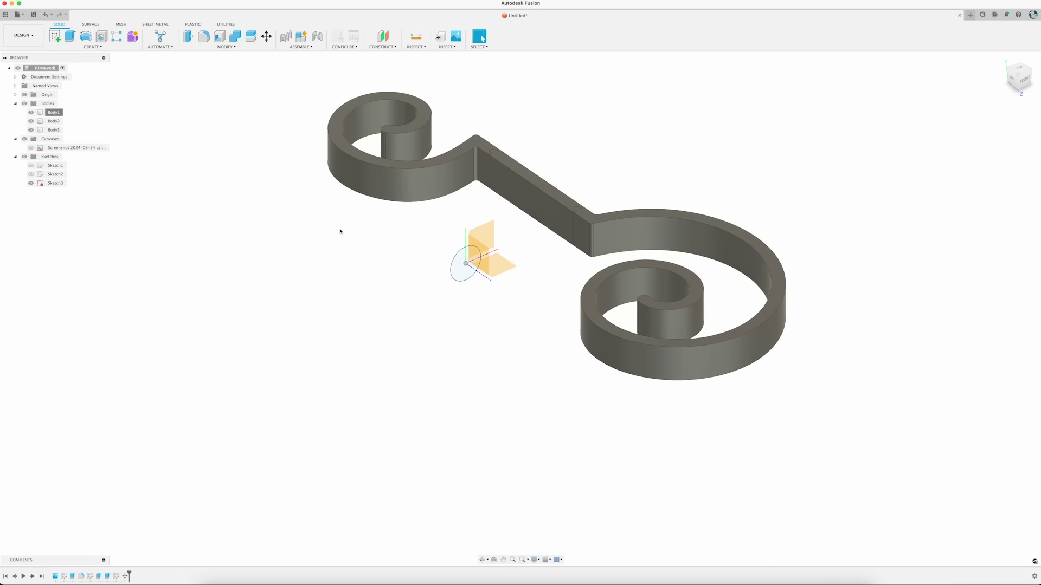
click(457, 273)
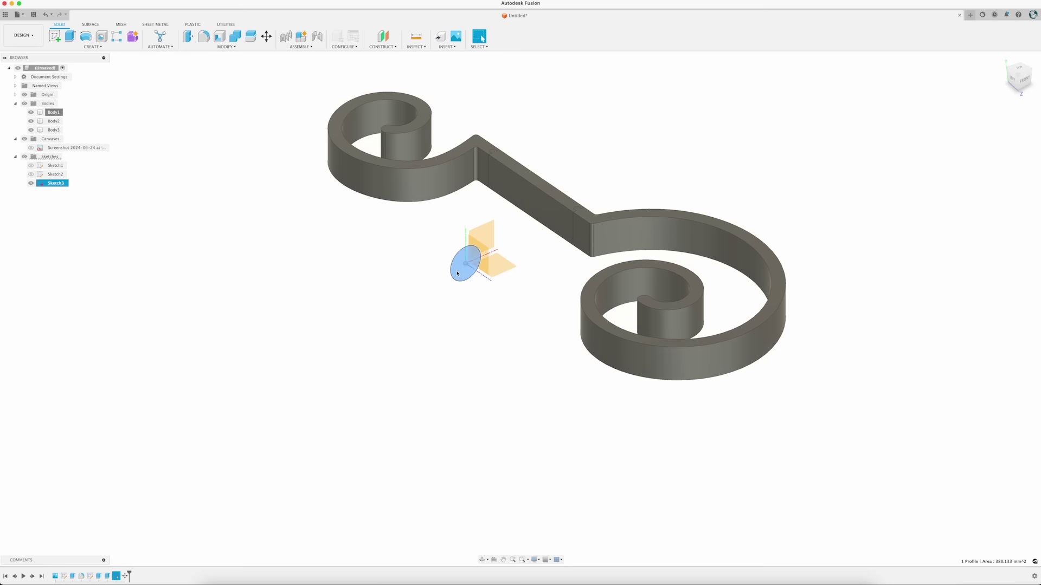
key(e)
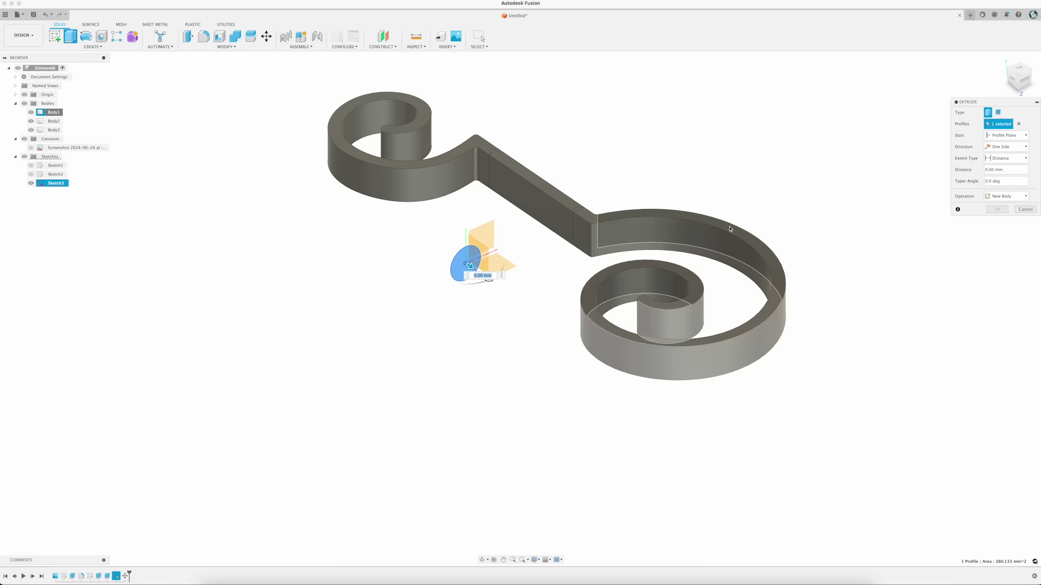
click(1007, 152)
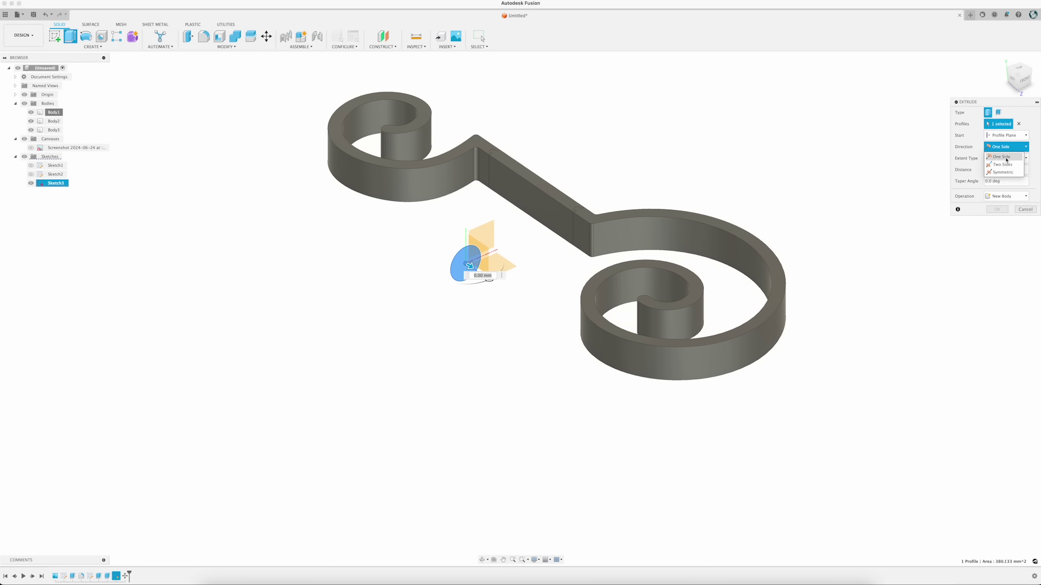
click(1000, 172)
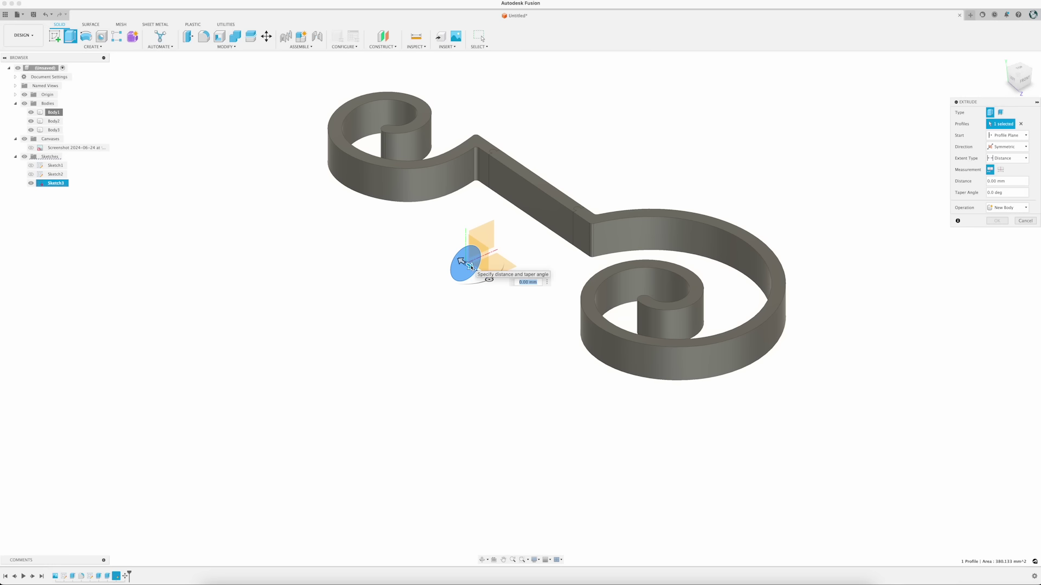
drag(468, 267, 727, 433)
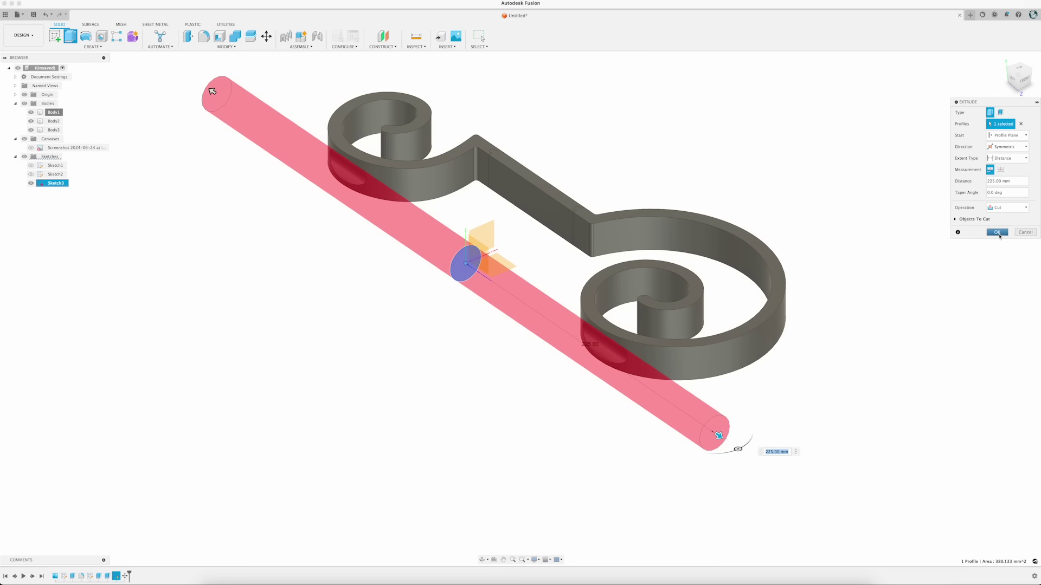
click(997, 232)
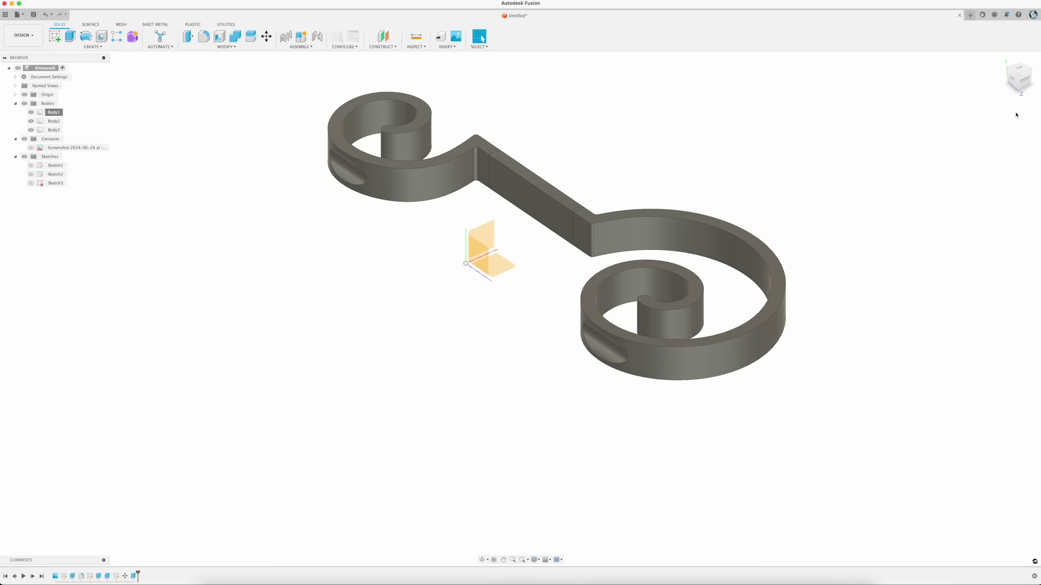
Step: Sketch a circle 5 mm in diameter on the YZ plane, centred in the round channel of the larger scroll
click(1011, 80)
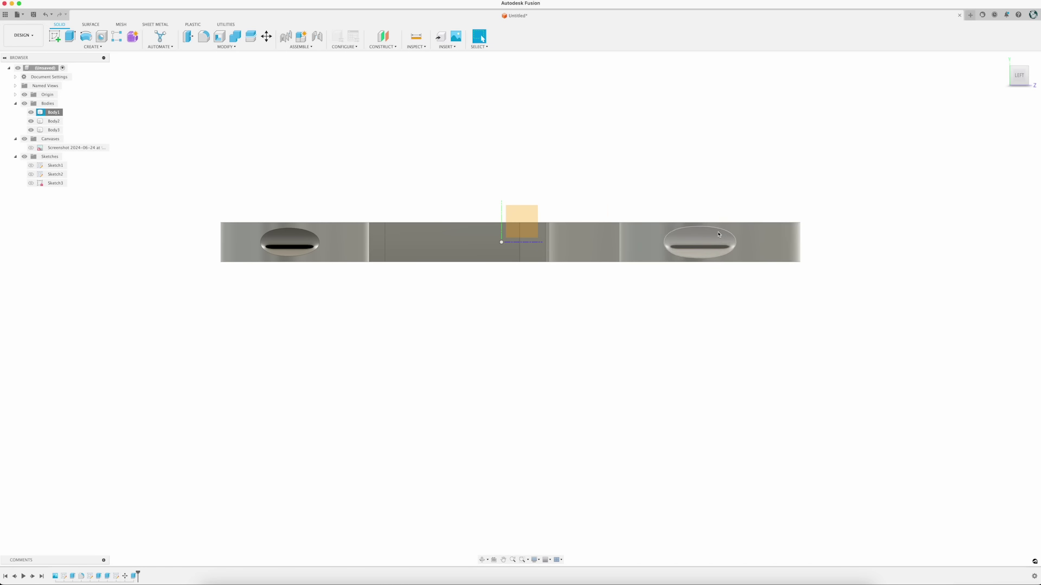
scroll(718, 237, up, 6)
middle_drag(688, 248, 535, 296)
scroll(536, 292, up, 4)
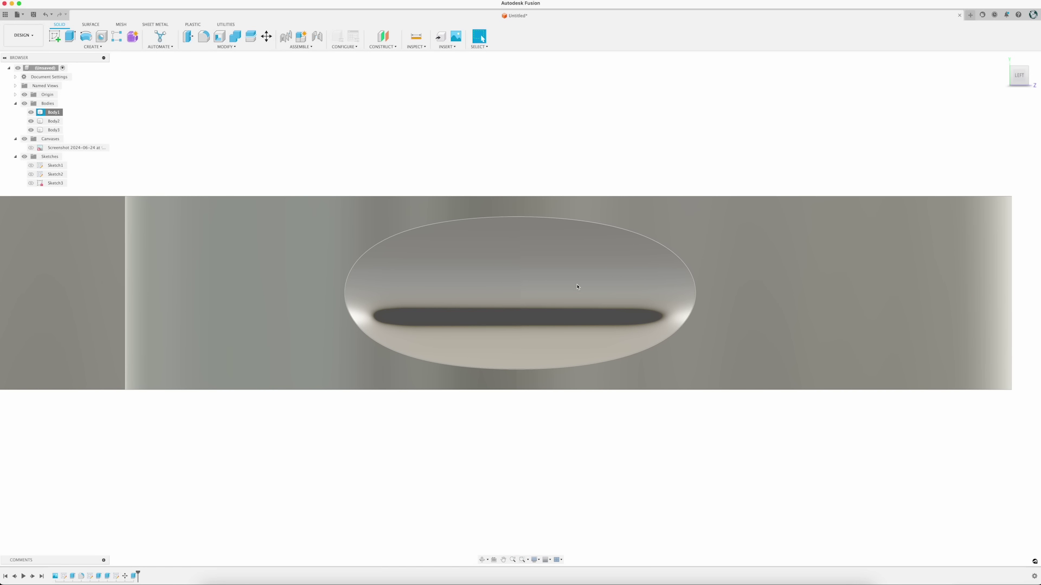
key(l)
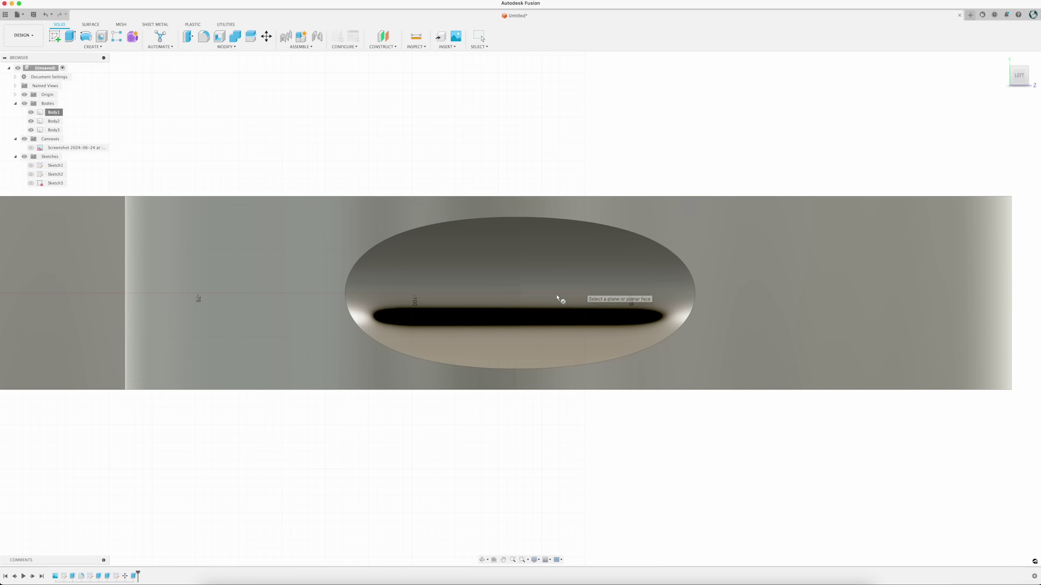
click(505, 298)
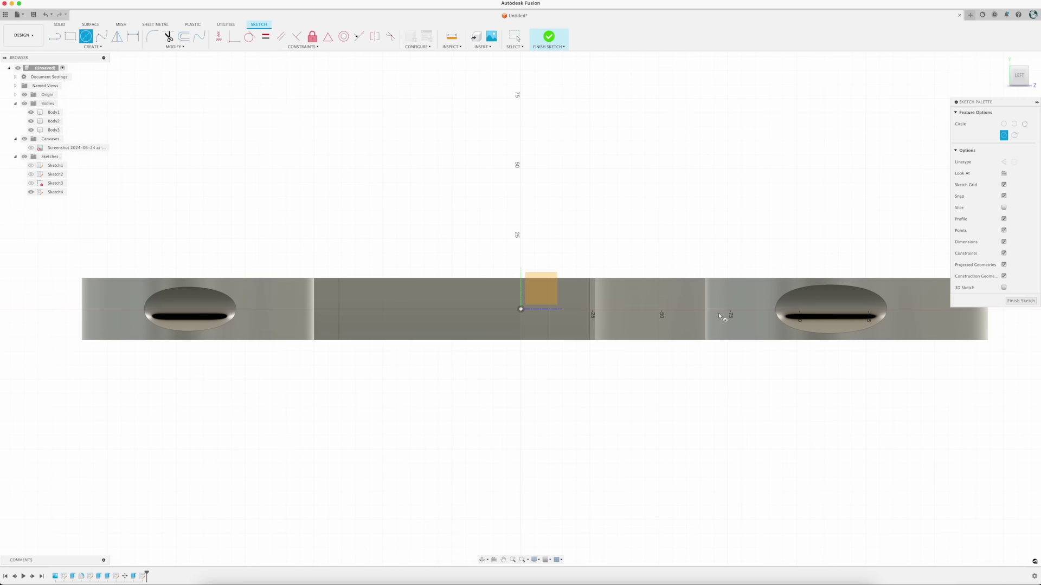
scroll(843, 308, up, 4)
middle_drag(844, 310, 621, 291)
scroll(596, 294, up, 1)
click(596, 291)
scroll(619, 312, up, 2)
key(Return)
key(Escape)
click(611, 289)
Step: Extrude the circle 24 mm as a cut through the larger scroll's wall
key(e)
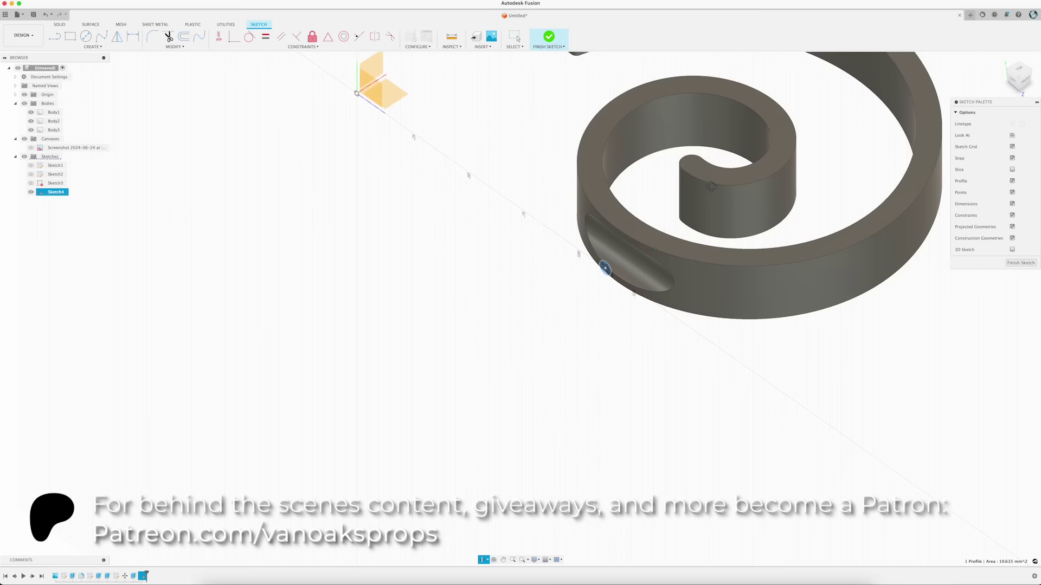
drag(619, 249, 694, 230)
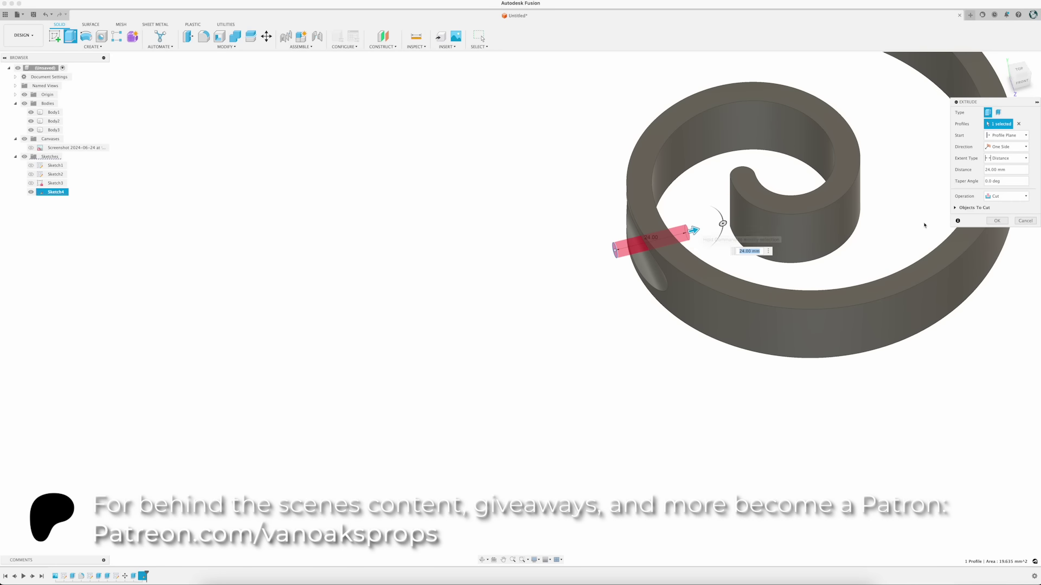
click(992, 221)
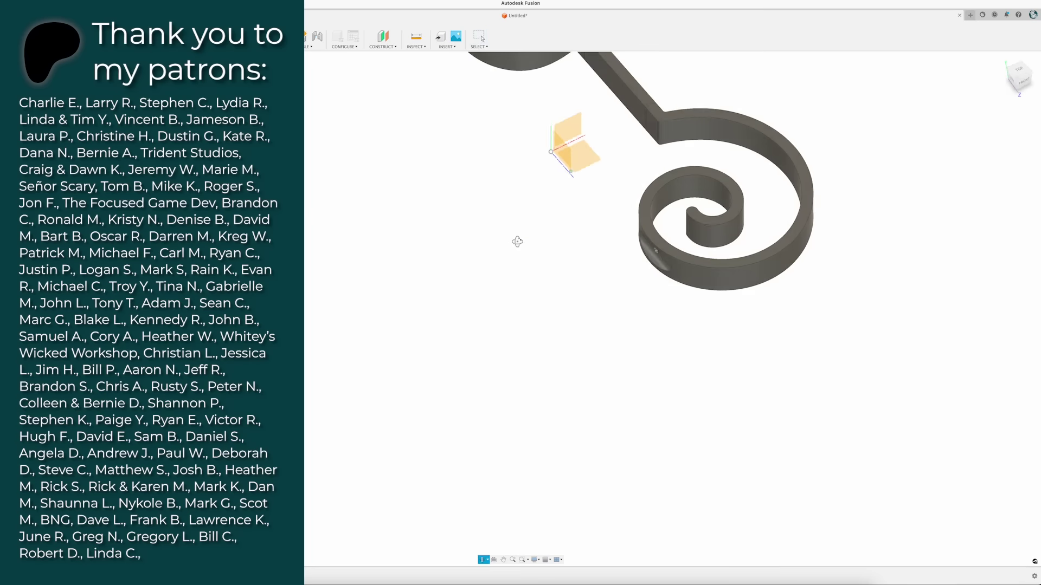
Step: Start another sketch on the YZ plane and add a 5 mm diameter circle centred in the smaller scroll's channel
click(627, 250)
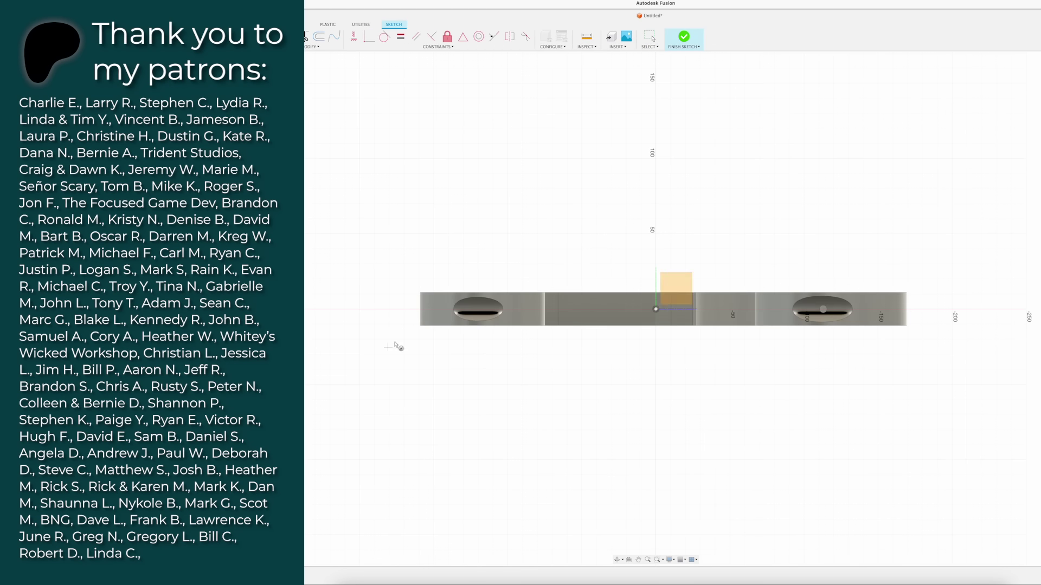
scroll(341, 308, up, 5)
middle_drag(341, 308, 496, 276)
scroll(630, 275, up, 4)
click(647, 279)
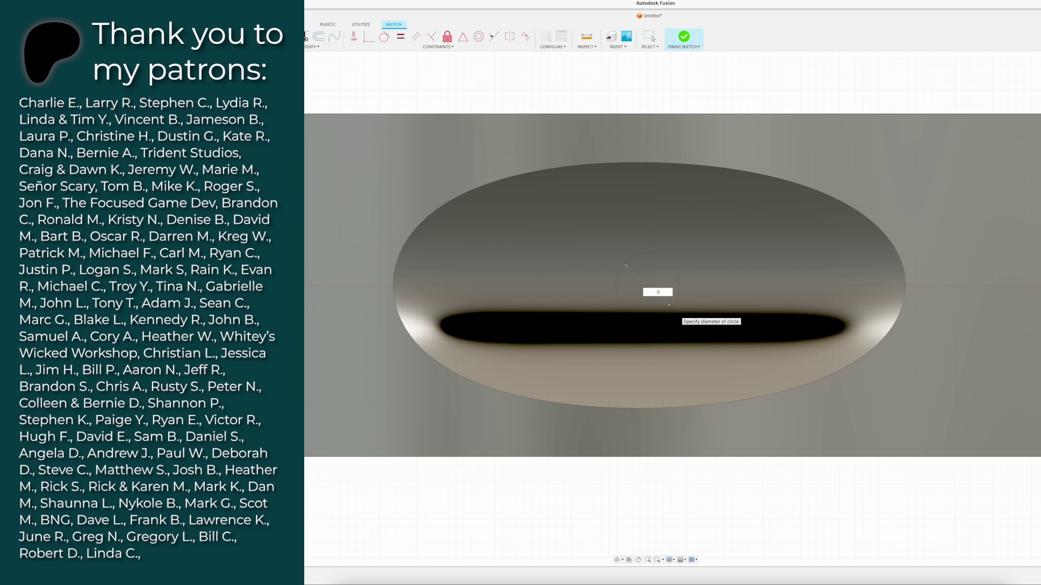
text(5)
key(Return)
scroll(661, 271, down, 5)
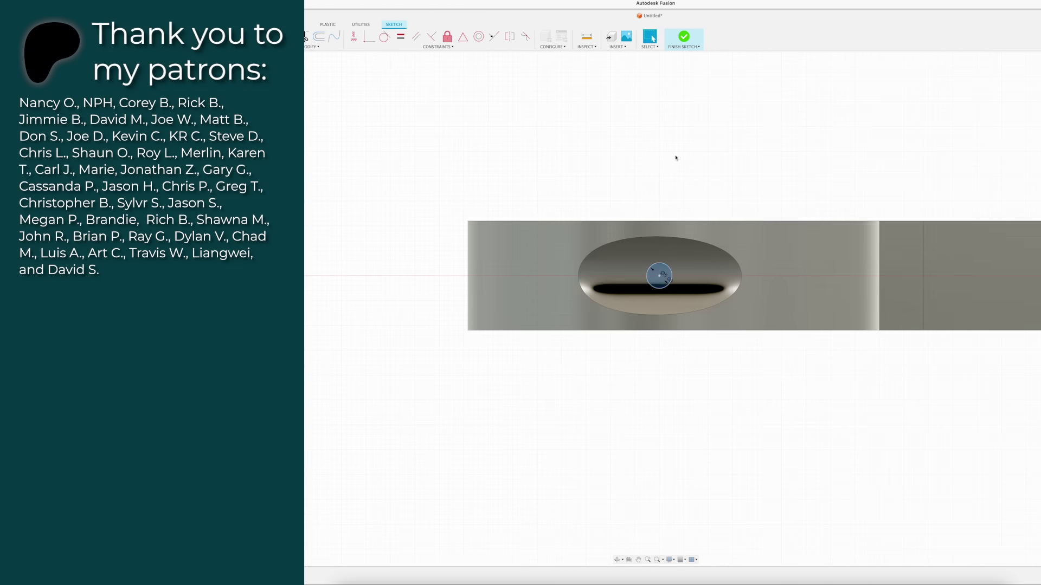
Step: Extrude the second circle as a cut through the smaller scroll's outer wall
shift+middle_drag(676, 158, 699, 186)
key(e)
drag(672, 262, 590, 187)
key(Return)
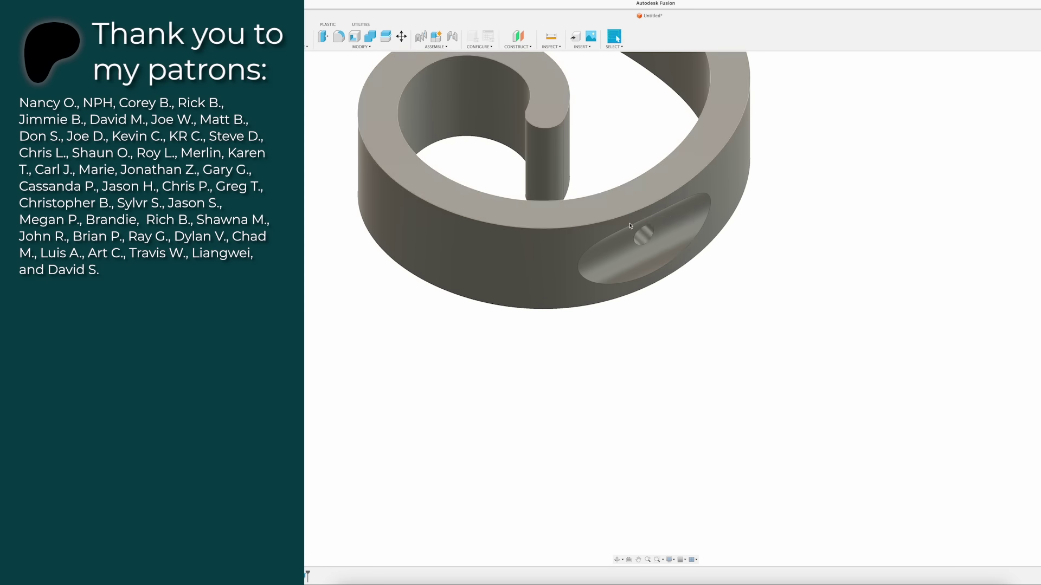
Step: Chamfer the inner edges of the holes in both scrolls by an equal distance of 2 mm
scroll(606, 255, down, 3)
mouse_move(593, 271)
shift+middle_down()
mouse_move(628, 285)
mouse_move(855, 283)
mouse_move(1040, 266)
shift+middle_up()
scroll(885, 252, up, 5)
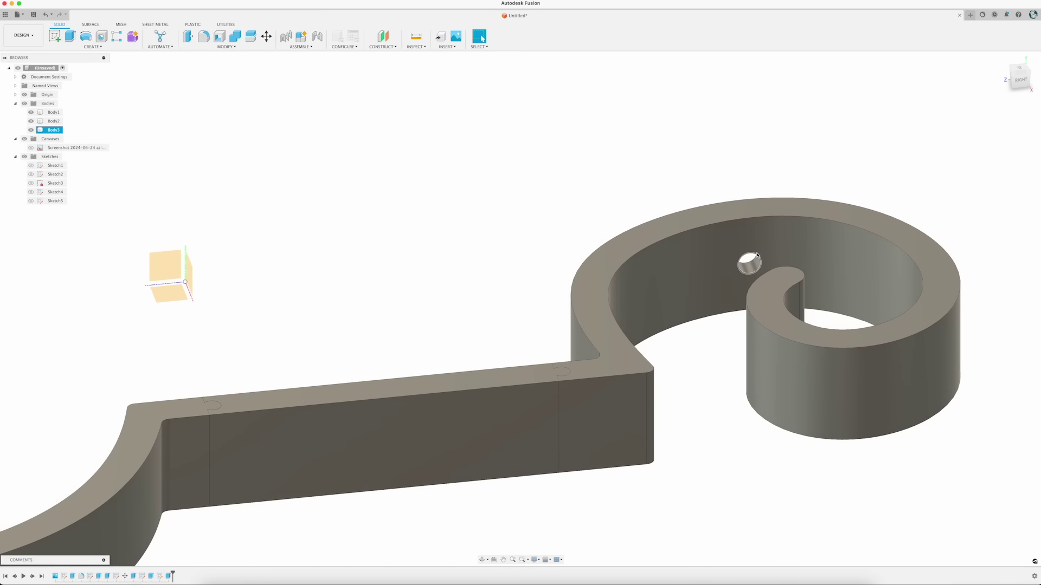
click(758, 257)
scroll(422, 264, down, 5)
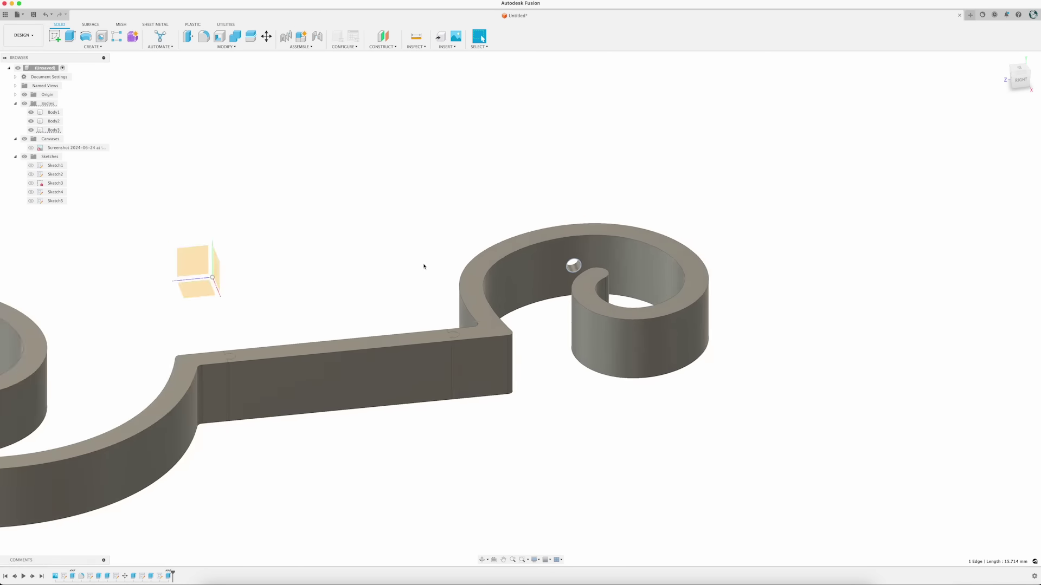
scroll(132, 270, down, 1)
middle_drag(132, 270, 470, 265)
scroll(399, 304, up, 7)
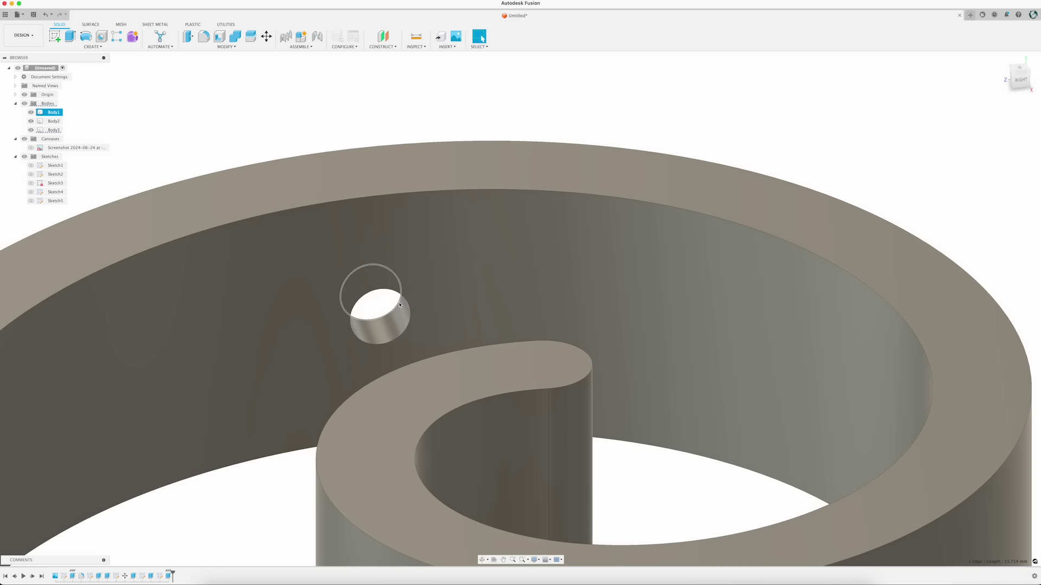
click(408, 304)
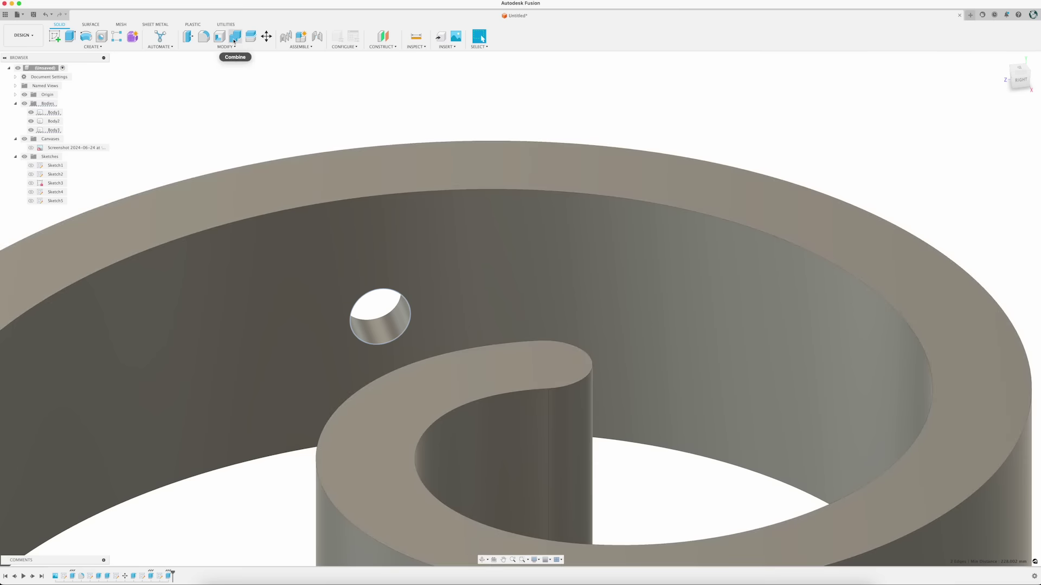
click(226, 46)
click(205, 71)
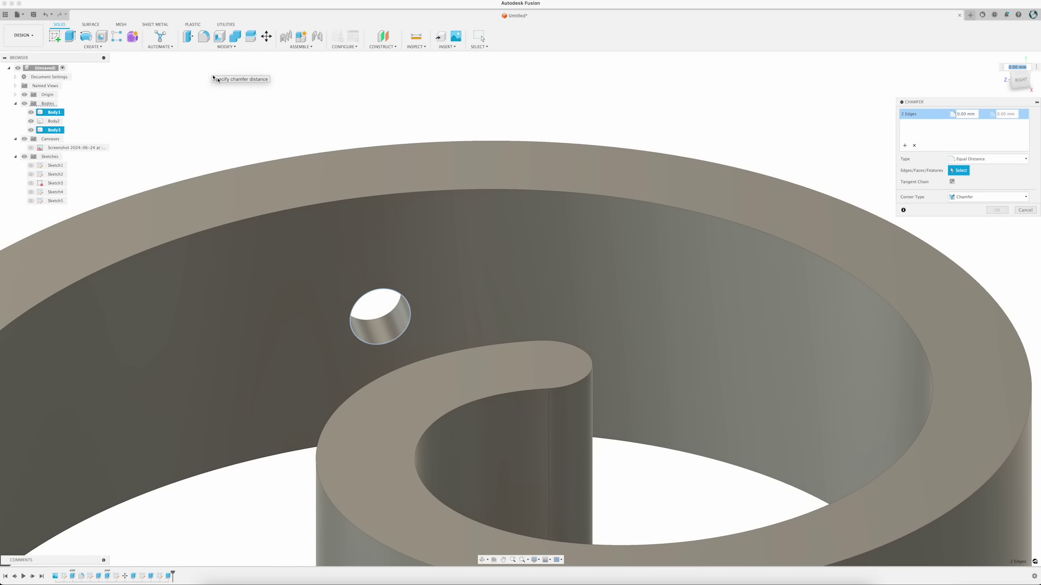
scroll(341, 206, down, 10)
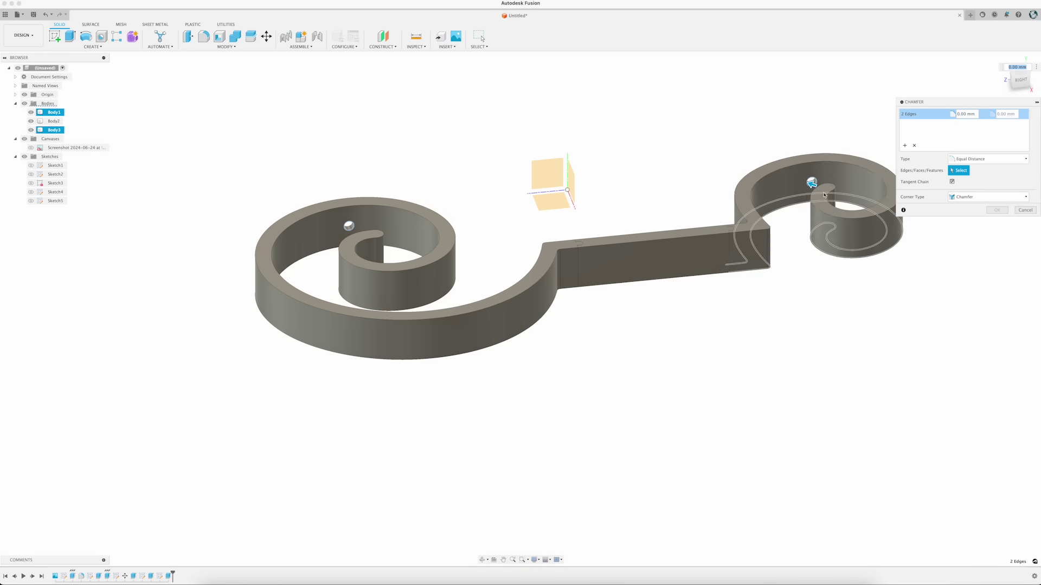
scroll(812, 182, up, 10)
middle_drag(708, 162, 557, 253)
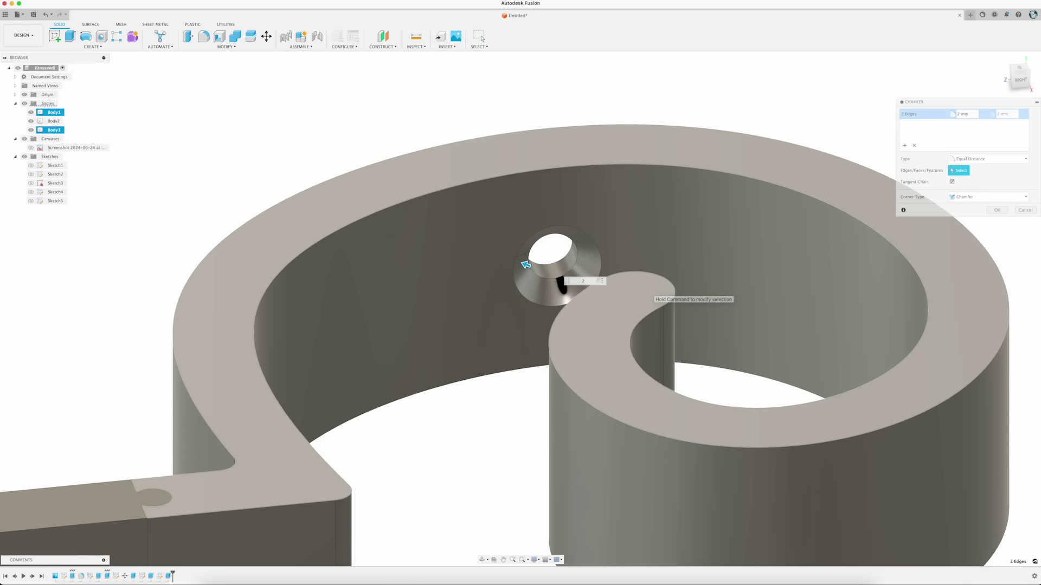
key(Return)
scroll(479, 355, down, 5)
scroll(480, 355, down, 5)
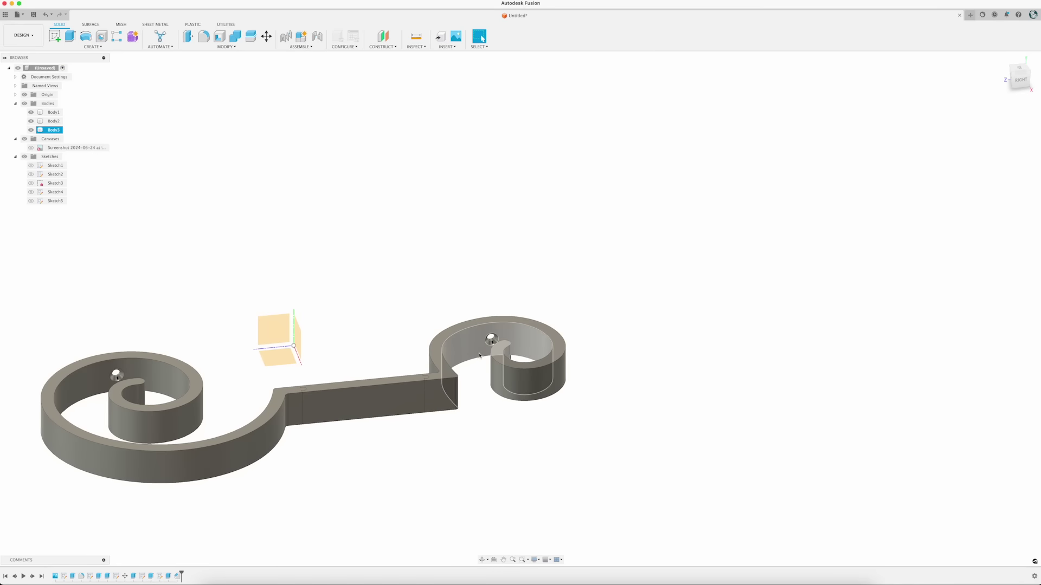
scroll(556, 258, down, 1)
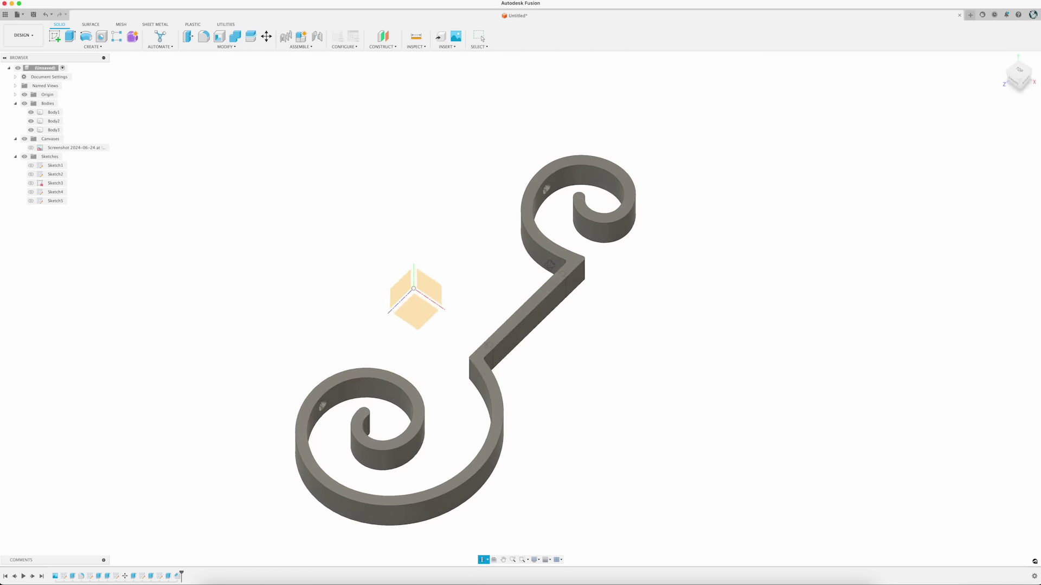